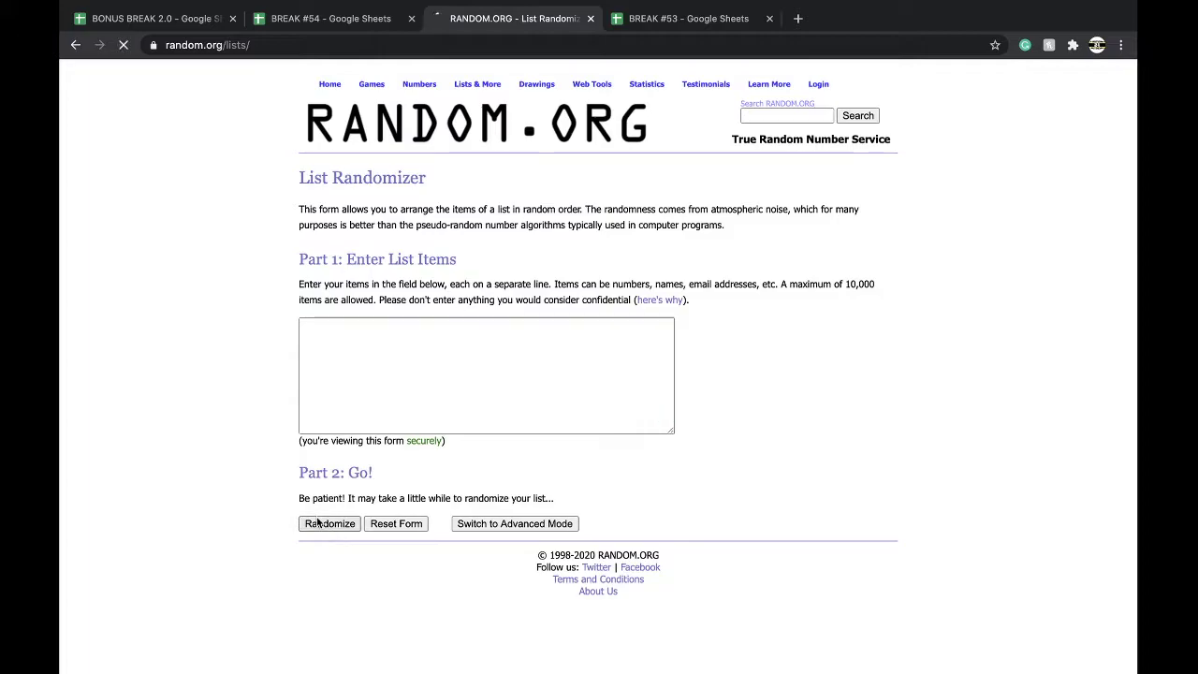
Randomize the 120-number list four more times.
{"action": "scroll", "coordinate": [387, 514], "scroll_direction": "down", "scroll_amount": 12}
{"action": "left_click", "coordinate": [315, 582]}
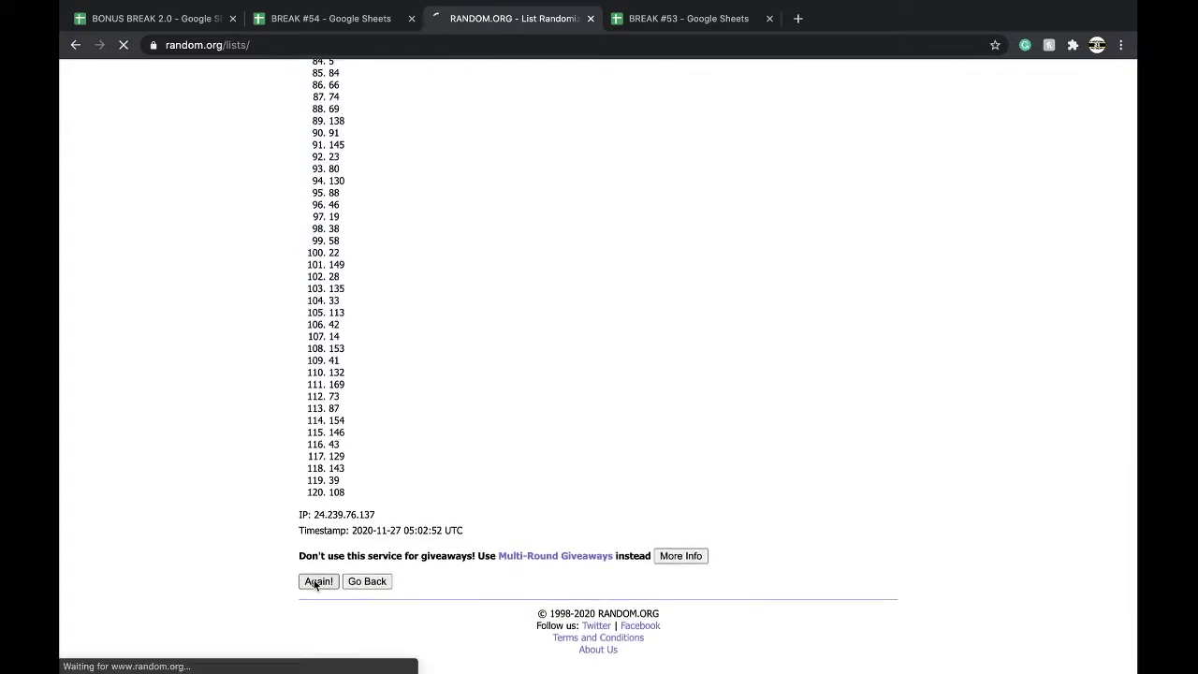
{"action": "scroll", "coordinate": [311, 588], "scroll_direction": "down", "scroll_amount": 15}
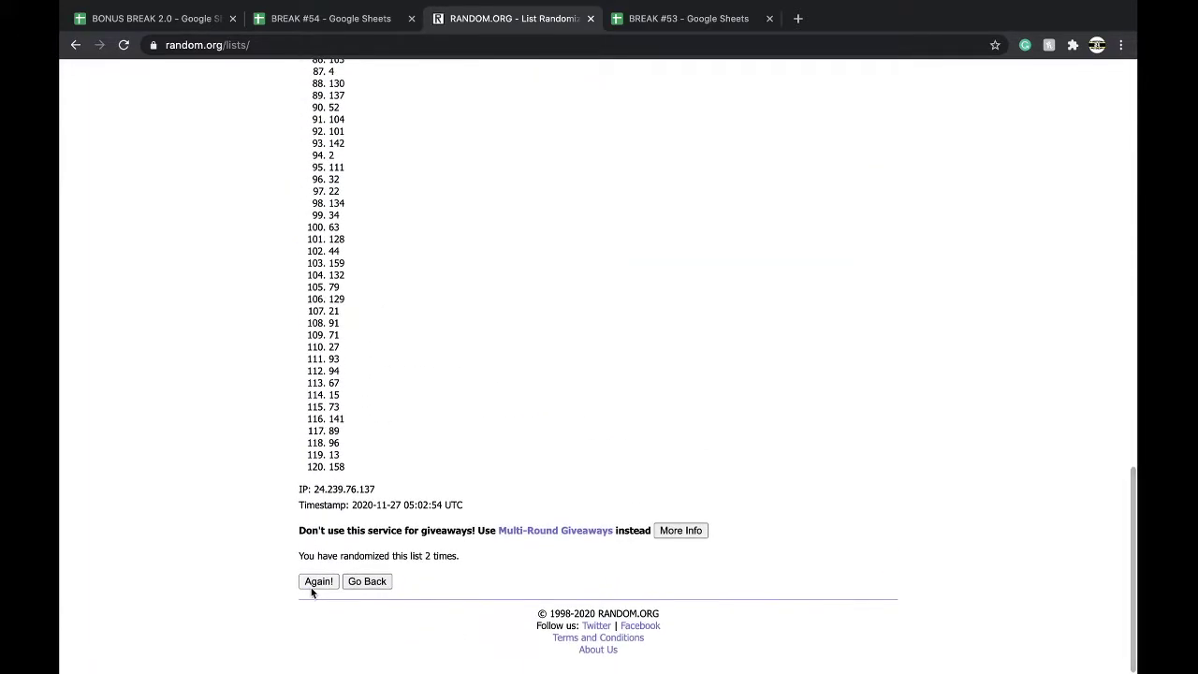
{"action": "left_click", "coordinate": [315, 585]}
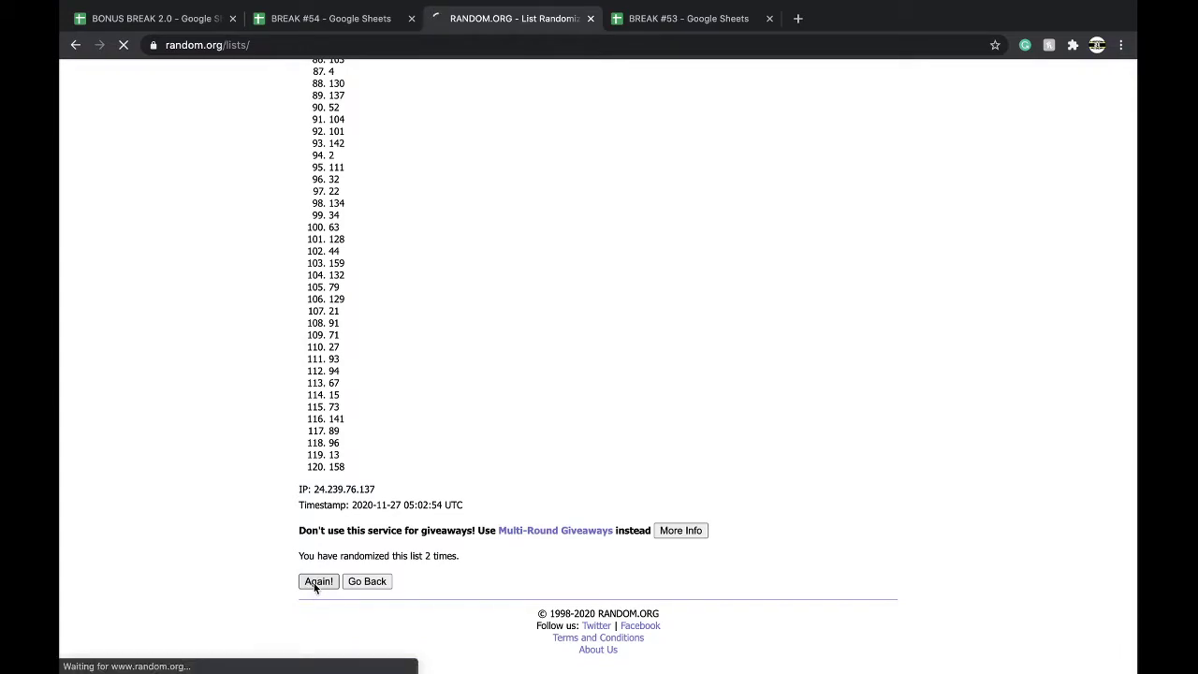
{"action": "scroll", "coordinate": [315, 587], "scroll_direction": "down", "scroll_amount": 2}
{"action": "scroll", "coordinate": [316, 582], "scroll_direction": "down", "scroll_amount": 2}
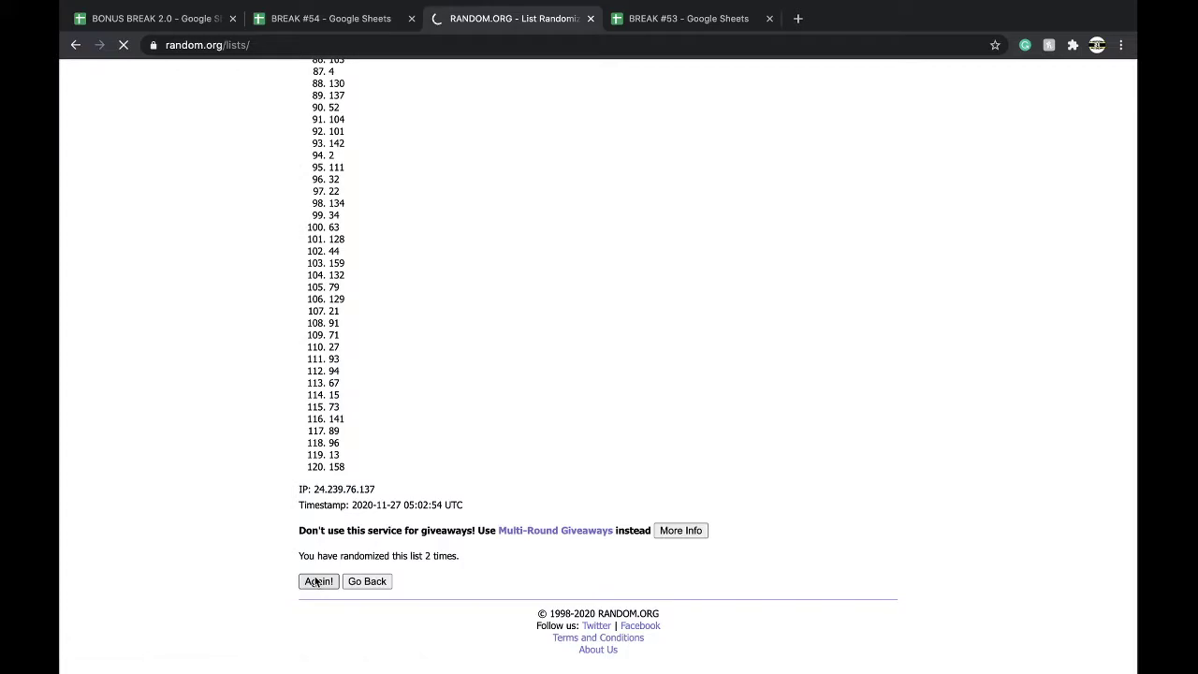
{"action": "scroll", "coordinate": [313, 581], "scroll_direction": "down", "scroll_amount": 10}
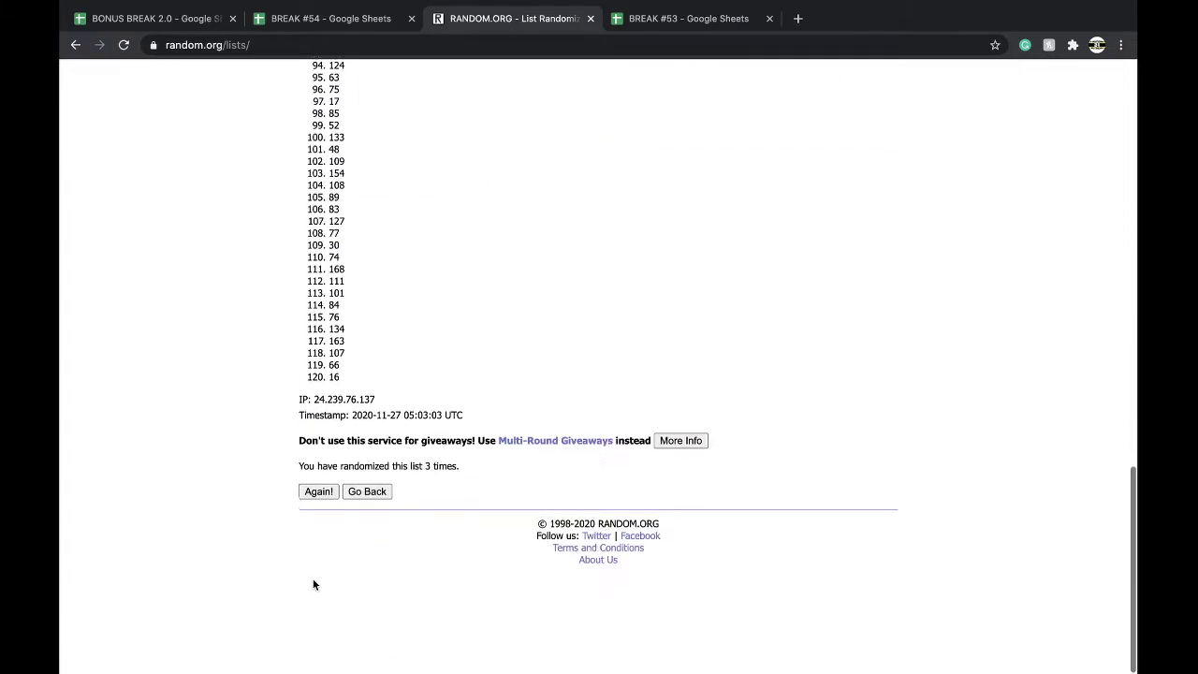
{"action": "left_click", "coordinate": [312, 578]}
{"action": "scroll", "coordinate": [313, 581], "scroll_direction": "down", "scroll_amount": 10}
{"action": "left_click", "coordinate": [314, 580]}
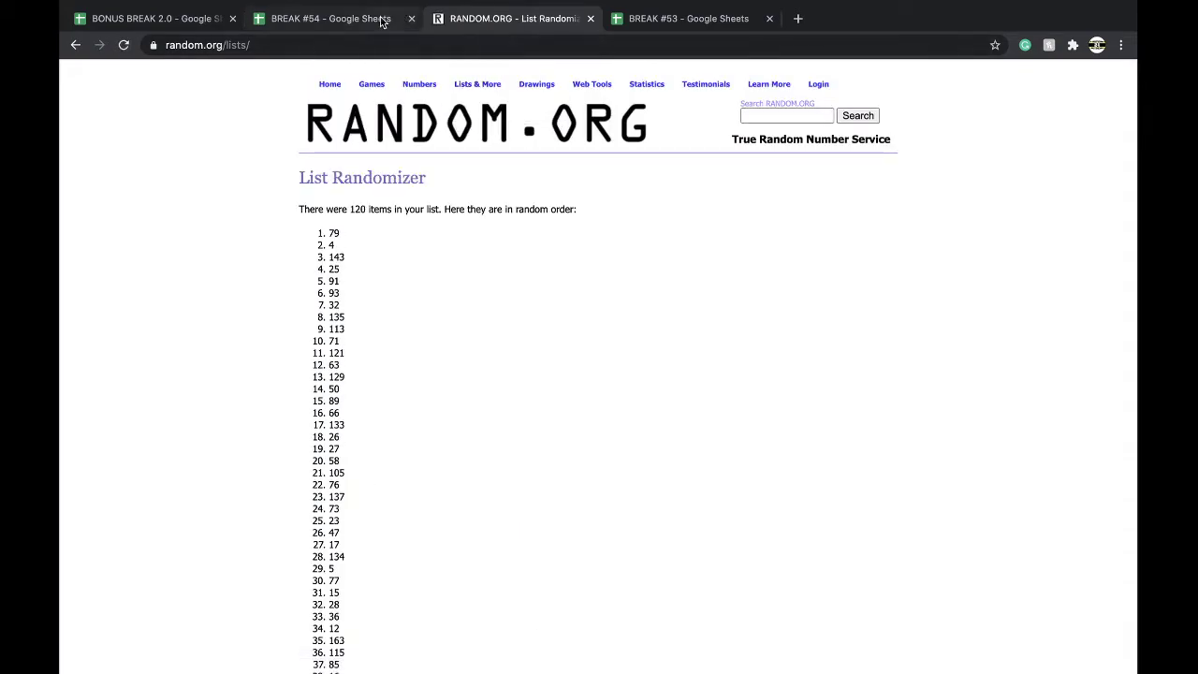
Switch to the BREAK #54 spreadsheet and highlight the number 79 in column E in yellow.
{"action": "left_click", "coordinate": [378, 18]}
{"action": "scroll", "coordinate": [455, 382], "scroll_direction": "down", "scroll_amount": 20}
{"action": "scroll", "coordinate": [455, 382], "scroll_direction": "up", "scroll_amount": 6}
{"action": "left_click", "coordinate": [454, 380]}
{"action": "left_click", "coordinate": [458, 363]}
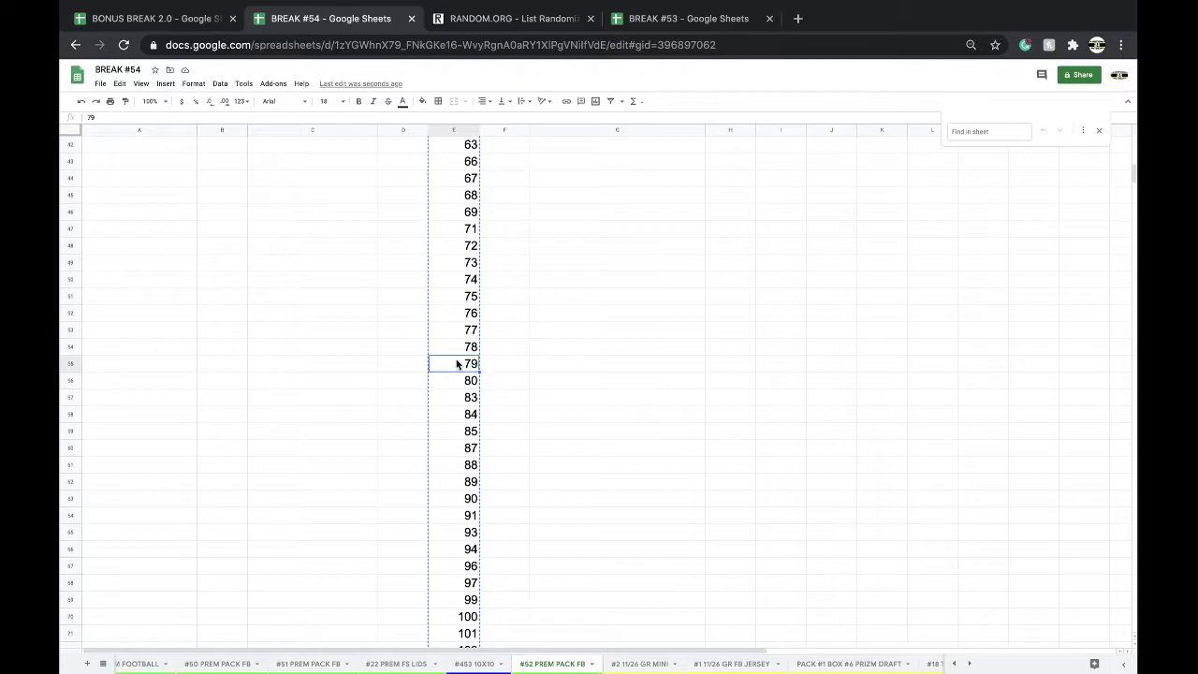
{"action": "left_click", "coordinate": [422, 101]}
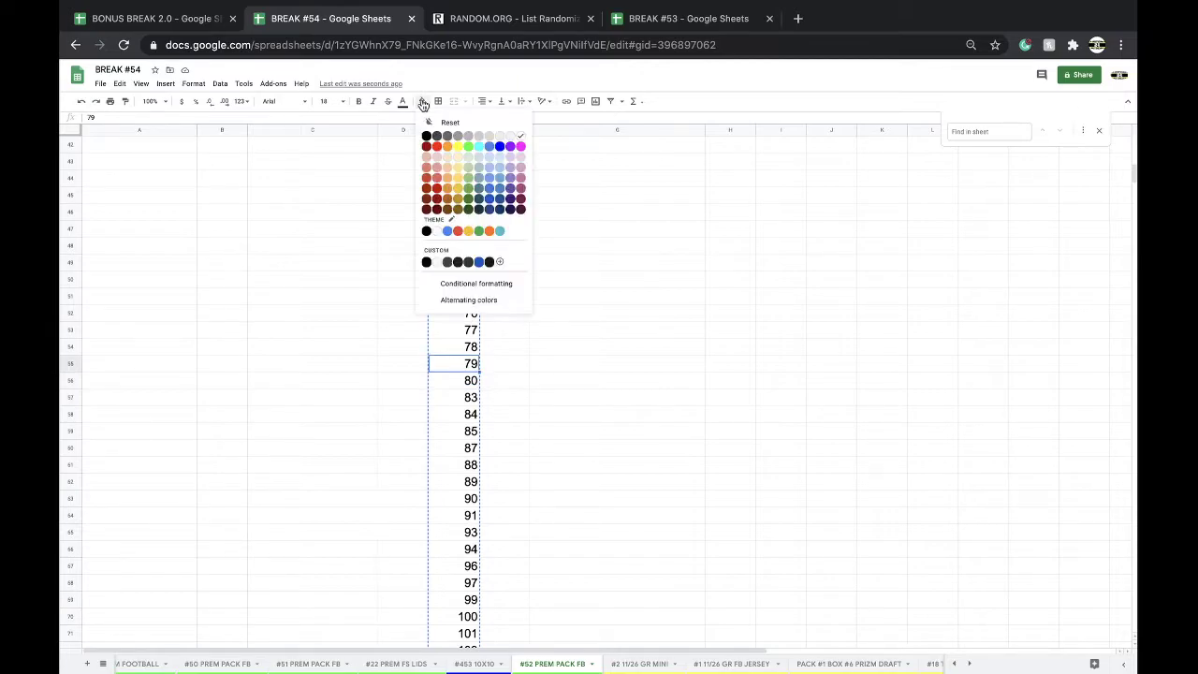
{"action": "left_click", "coordinate": [458, 147]}
Duplicate the #52 PREM PACK FB sheet and rename the copy #53 PREM PACK FB.
{"action": "left_click", "coordinate": [591, 663]}
{"action": "left_click", "coordinate": [558, 508]}
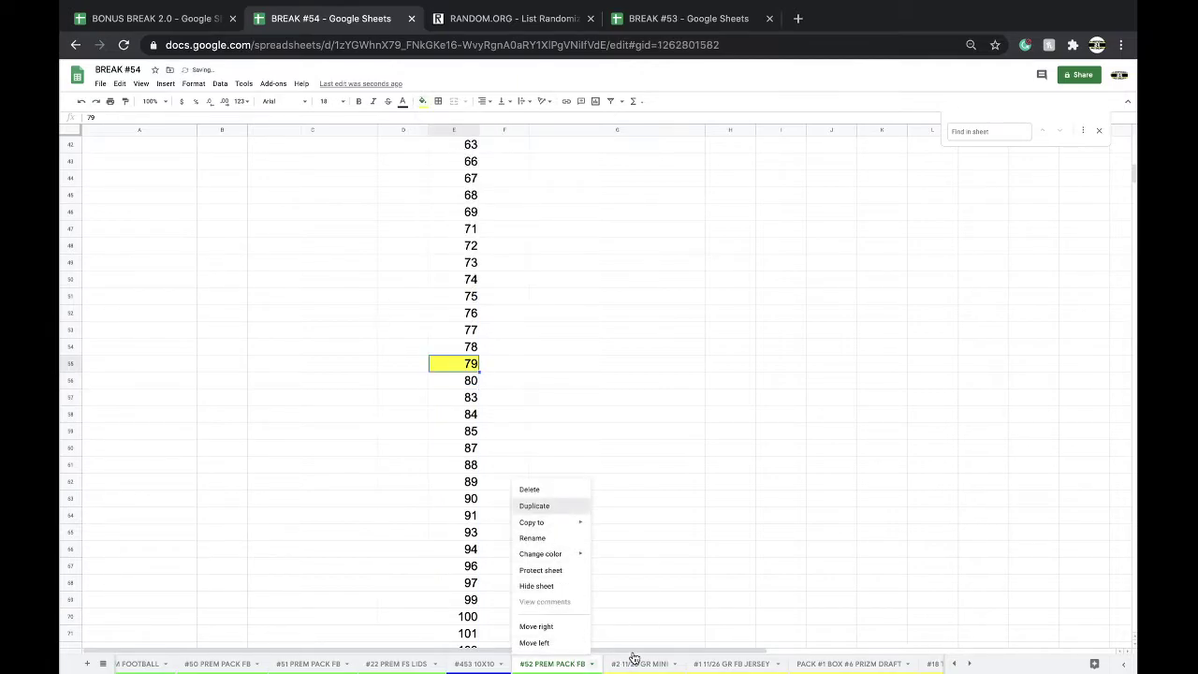
{"action": "left_click", "coordinate": [642, 665]}
{"action": "key", "text": "Delete"}
{"action": "key", "text": "Delete"}
{"action": "key", "text": "Delete"}
{"action": "key", "text": "BackSpace"}
{"action": "key", "text": "BackSpace"}
{"action": "key", "text": "BackSpace"}
{"action": "key", "text": "BackSpace"}
{"action": "key", "text": "BackSpace"}
{"action": "key", "text": "BackSpace"}
{"action": "key", "text": "BackSpace"}
{"action": "key", "text": "BackSpace"}
{"action": "type", "text": "53 PREM PACK FB"}
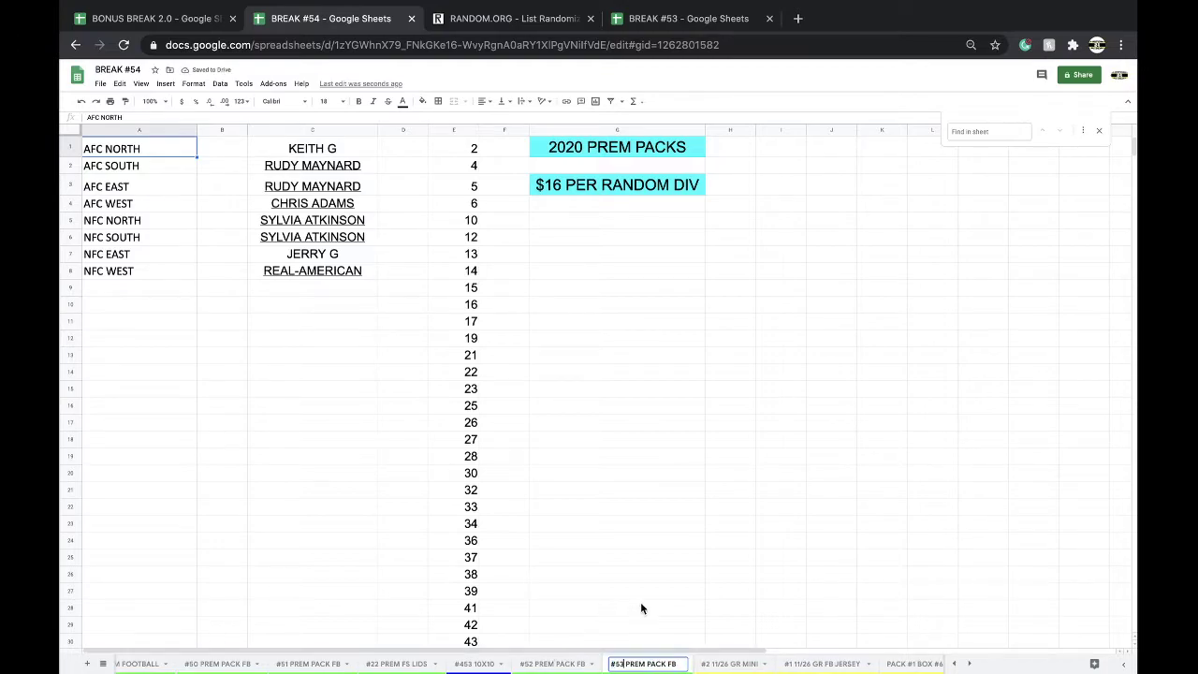
{"action": "left_click", "coordinate": [642, 600]}
Change the tab colour of the #53 PREM PACK FB sheet and clear all participant names from column C.
{"action": "right_click", "coordinate": [629, 664]}
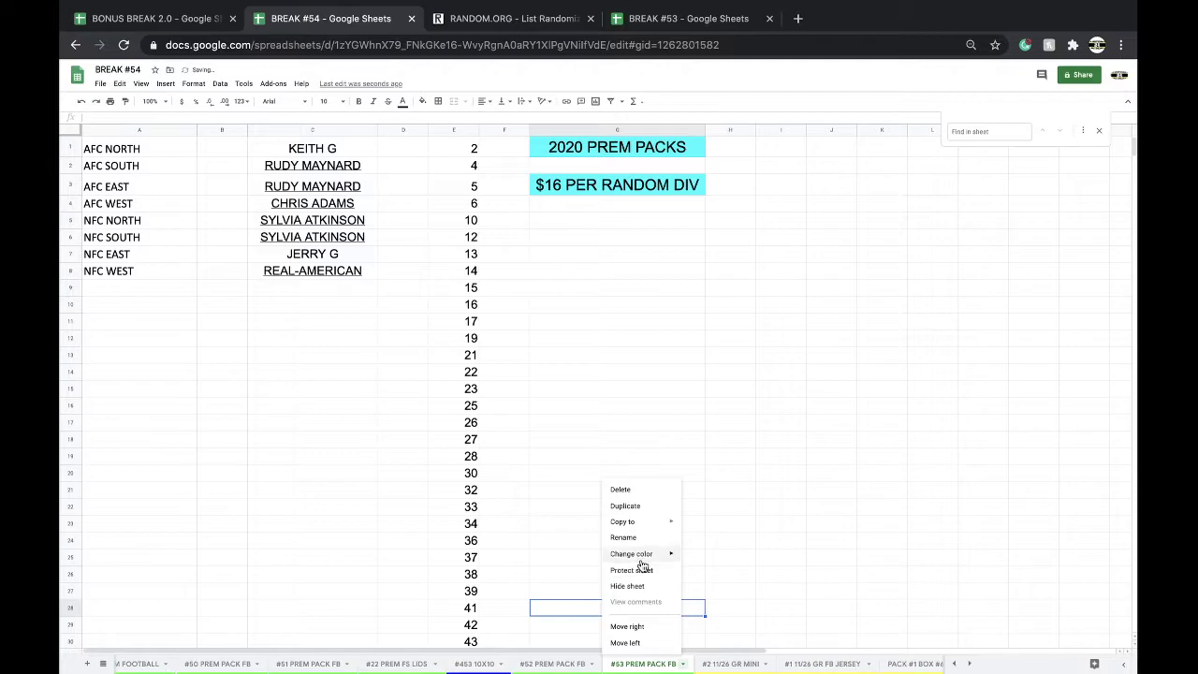
{"action": "mouse_move", "coordinate": [645, 553]}
{"action": "left_click", "coordinate": [727, 472]}
{"action": "left_click", "coordinate": [599, 406]}
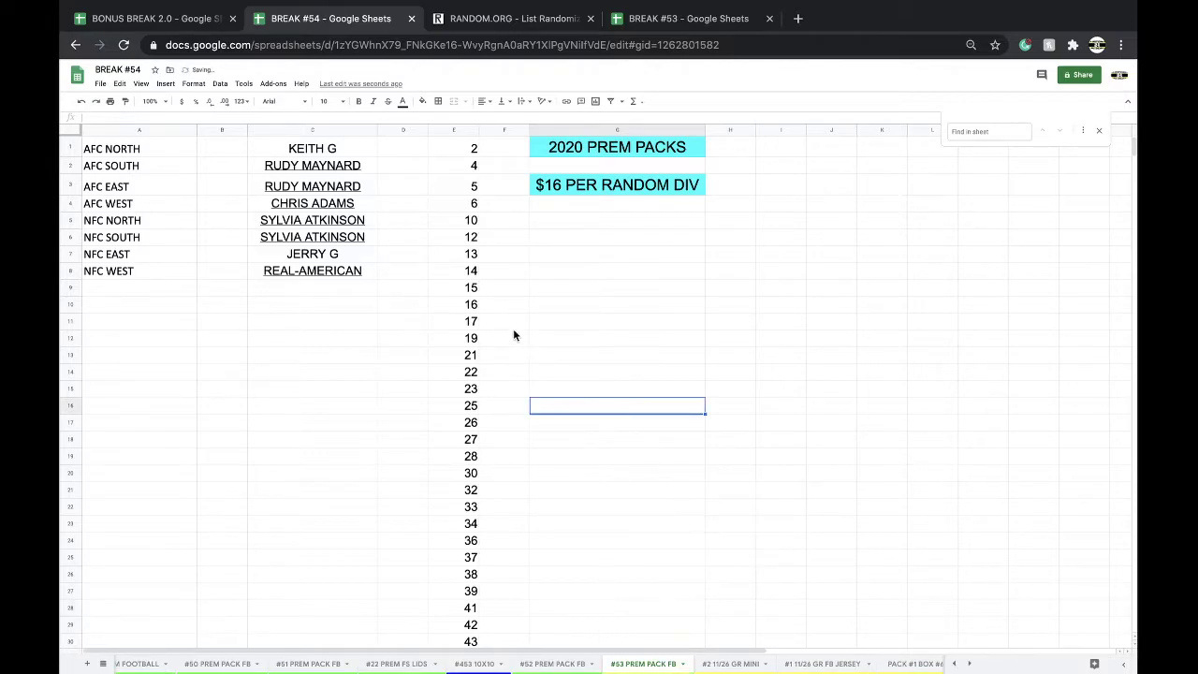
{"action": "left_click", "coordinate": [319, 130]}
{"action": "key", "text": "Delete"}
Remove 79 from the number list in column E by moving the numbers from 80 onward up one row.
{"action": "scroll", "coordinate": [515, 281], "scroll_direction": "down", "scroll_amount": 12}
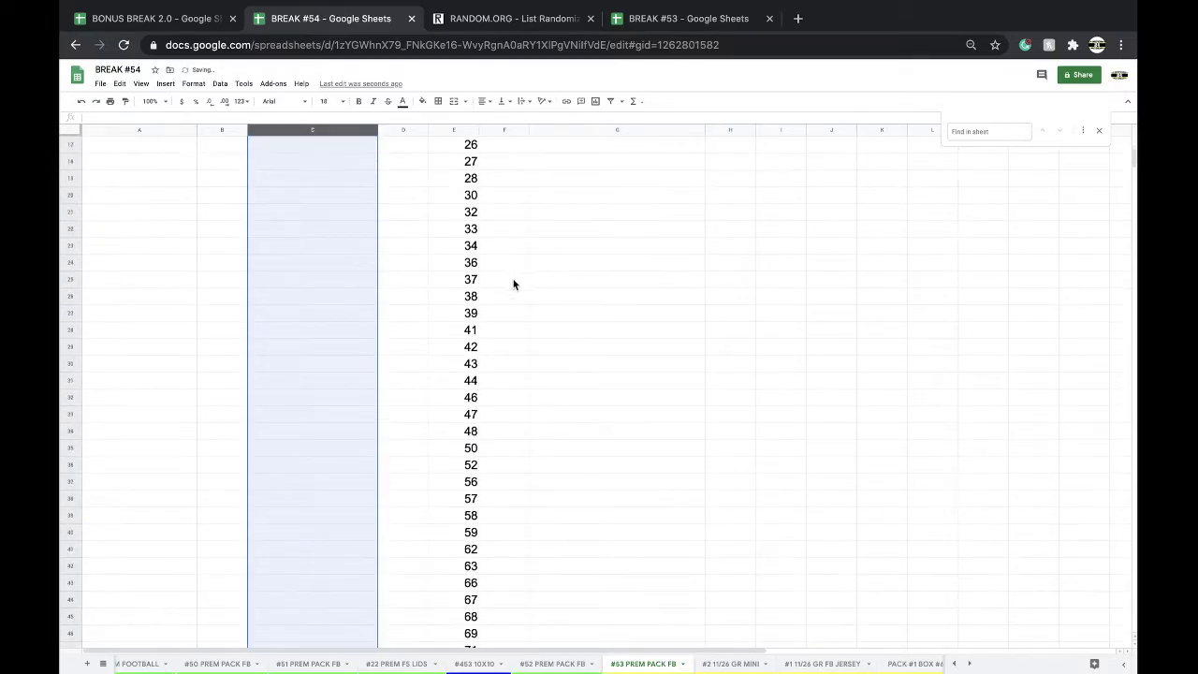
{"action": "scroll", "coordinate": [464, 304], "scroll_direction": "down", "scroll_amount": 2}
{"action": "left_click_drag", "start_coordinate": [465, 315], "coordinate": [461, 468]}
{"action": "key", "text": "ctrl+c"}
{"action": "key", "text": "Delete"}
{"action": "scroll", "coordinate": [461, 459], "scroll_direction": "up", "scroll_amount": 15}
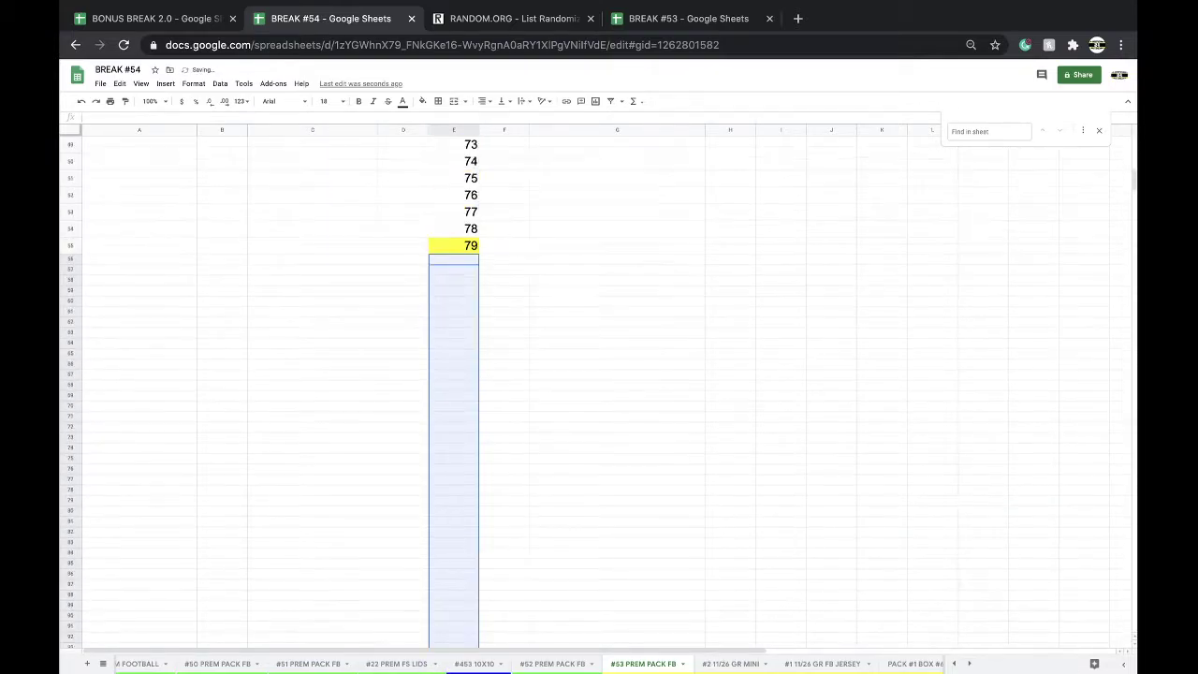
{"action": "left_click", "coordinate": [458, 448]}
{"action": "key", "text": "ctrl+v"}
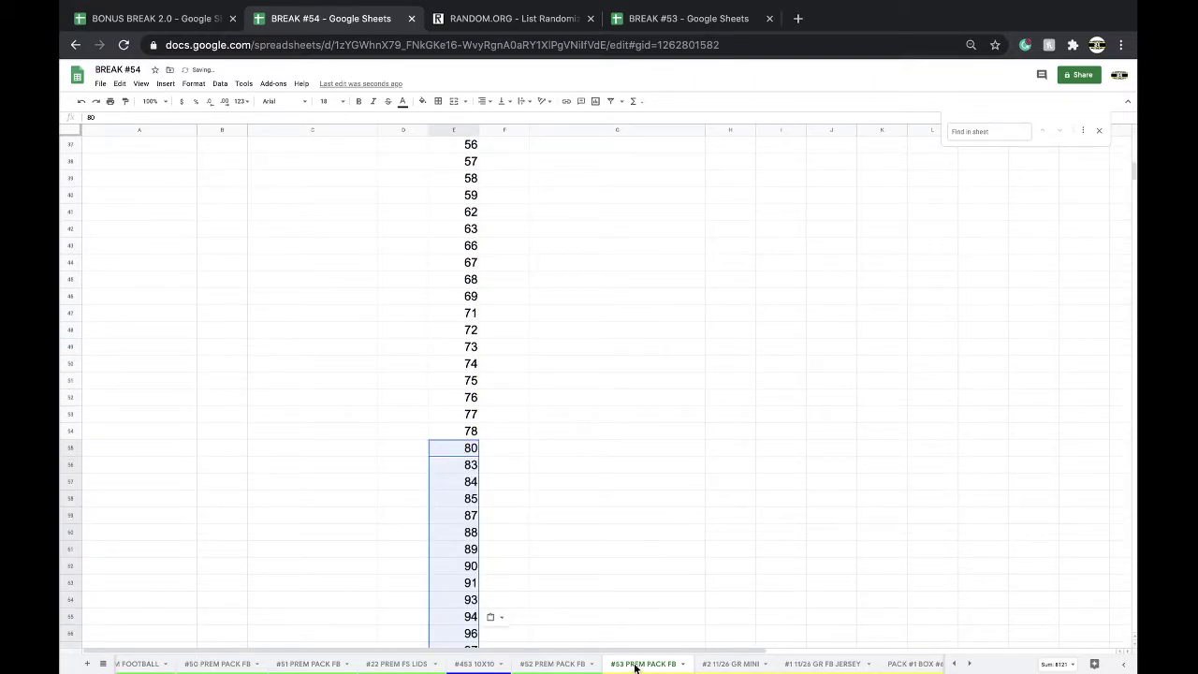
Move the #53 PREM PACK FB sheet after #2 11/26 GR MINI and return to the start of #52 PREM PACK FB.
{"action": "left_click_drag", "start_coordinate": [704, 665], "coordinate": [669, 666]}
{"action": "left_click", "coordinate": [564, 663]}
{"action": "scroll", "coordinate": [506, 464], "scroll_direction": "up", "scroll_amount": 10}
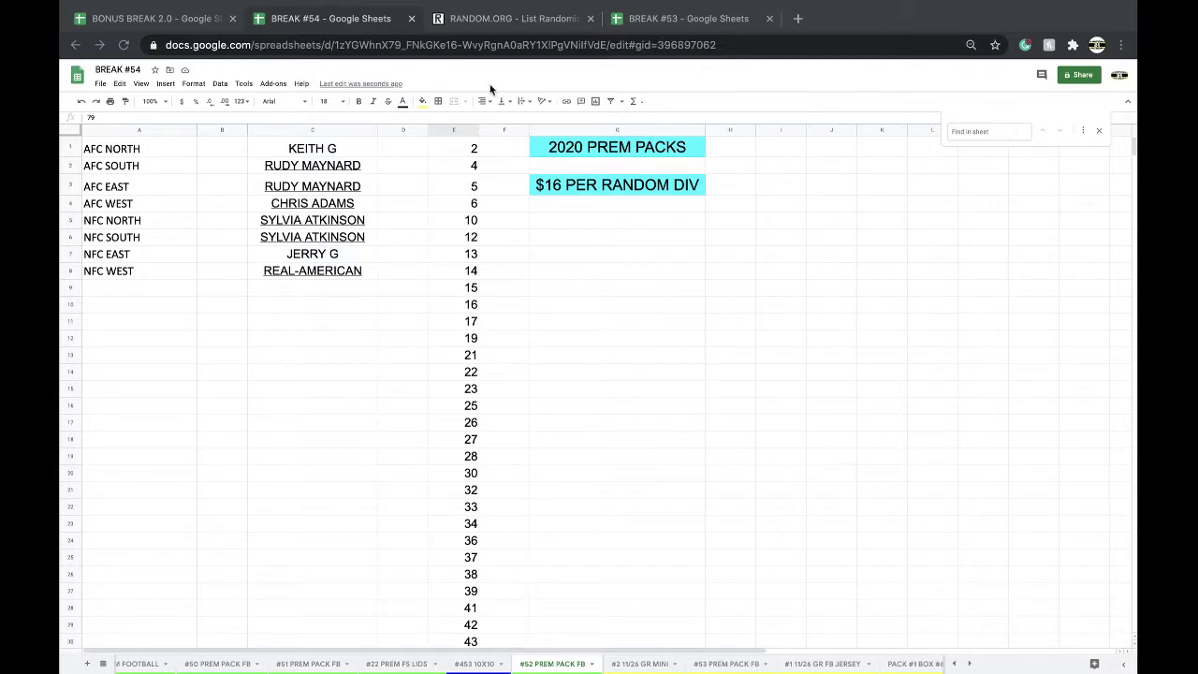
Copy the eight participant names from C1:C8 into a new RANDOM.ORG list and randomize it.
{"action": "left_click_drag", "start_coordinate": [290, 148], "coordinate": [305, 270]}
{"action": "key", "text": "ctrl+c"}
{"action": "left_click", "coordinate": [502, 26]}
{"action": "left_click", "coordinate": [483, 43]}
{"action": "key", "text": "Return"}
{"action": "left_click", "coordinate": [375, 348]}
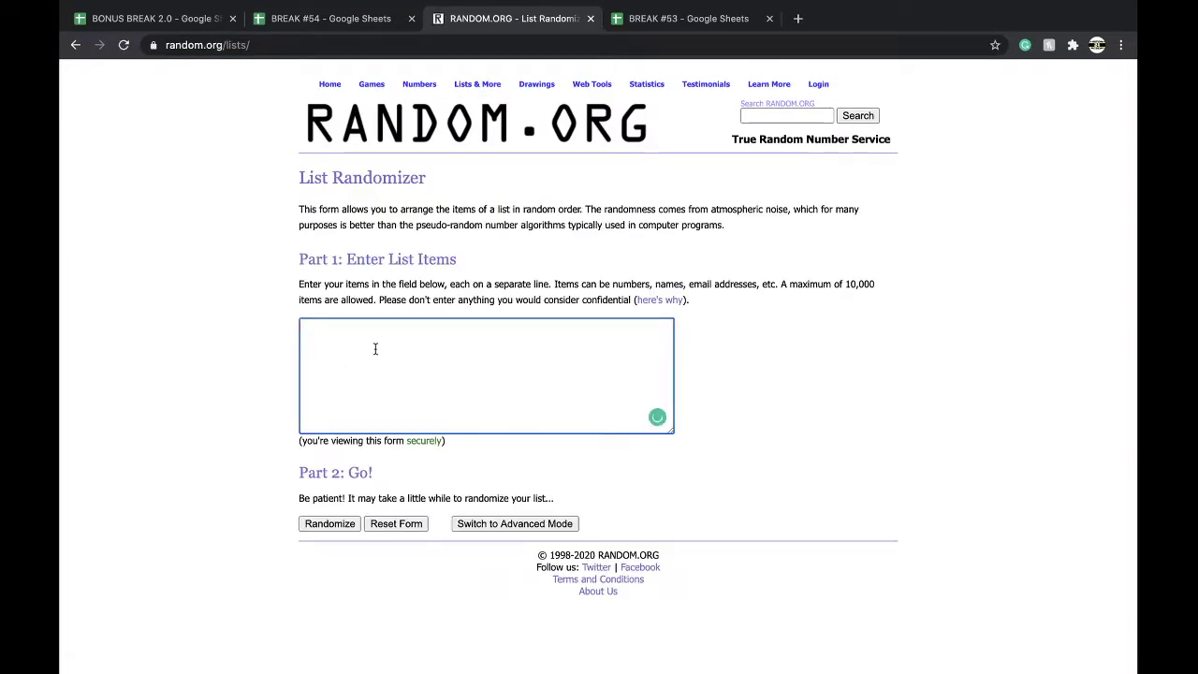
{"action": "key", "text": "ctrl+v"}
{"action": "left_click", "coordinate": [330, 524]}
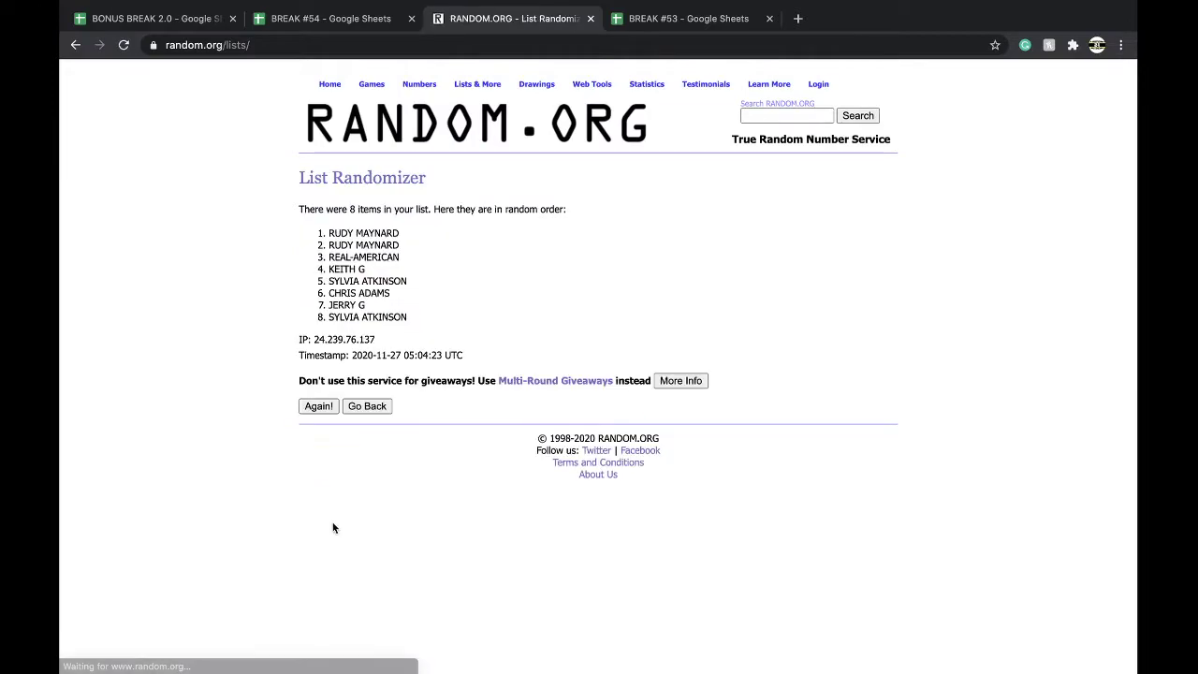
Randomize the eight-name list four more times.
{"action": "left_click", "coordinate": [310, 410]}
{"action": "left_click", "coordinate": [311, 429]}
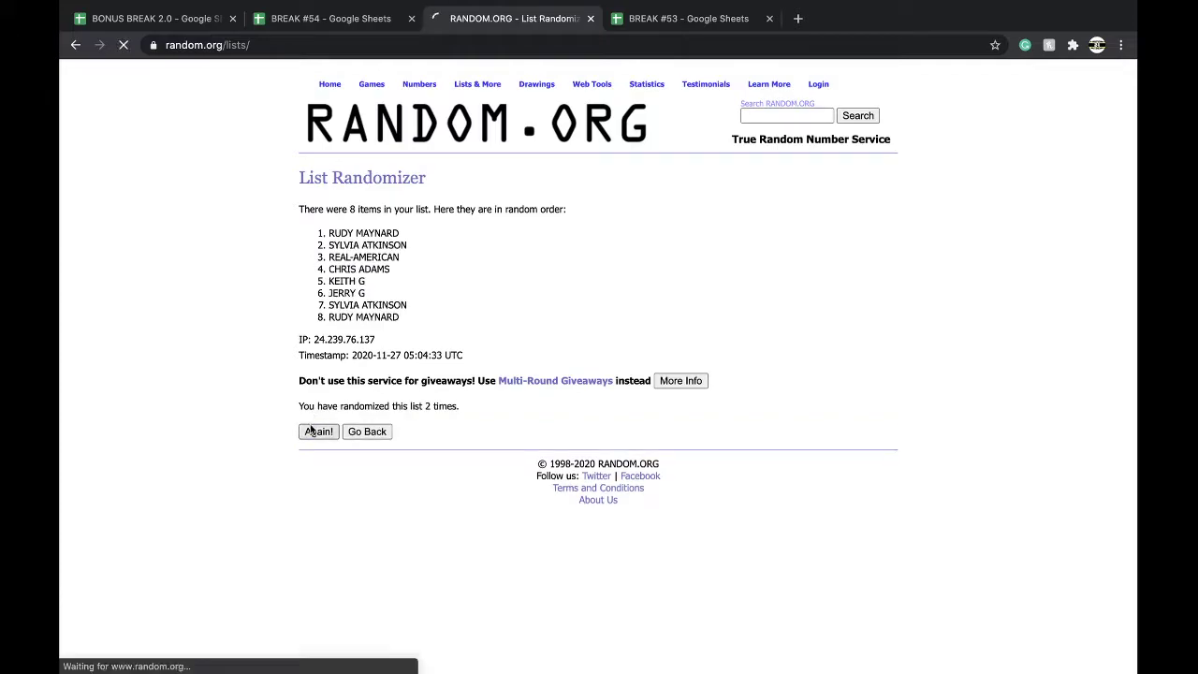
{"action": "left_click", "coordinate": [312, 434]}
{"action": "left_click", "coordinate": [311, 436]}
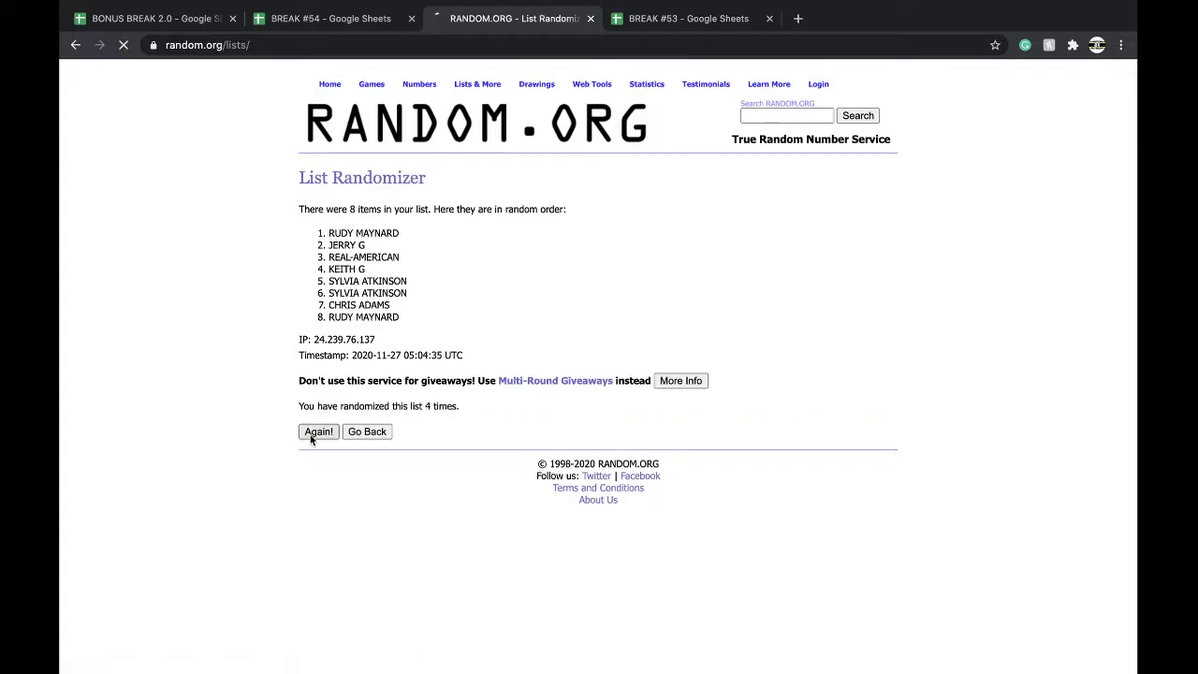
Copy the randomized names into column B of #52 PREM PACK FB in BREAK #54, starting at B1.
{"action": "left_click_drag", "start_coordinate": [326, 233], "coordinate": [410, 323]}
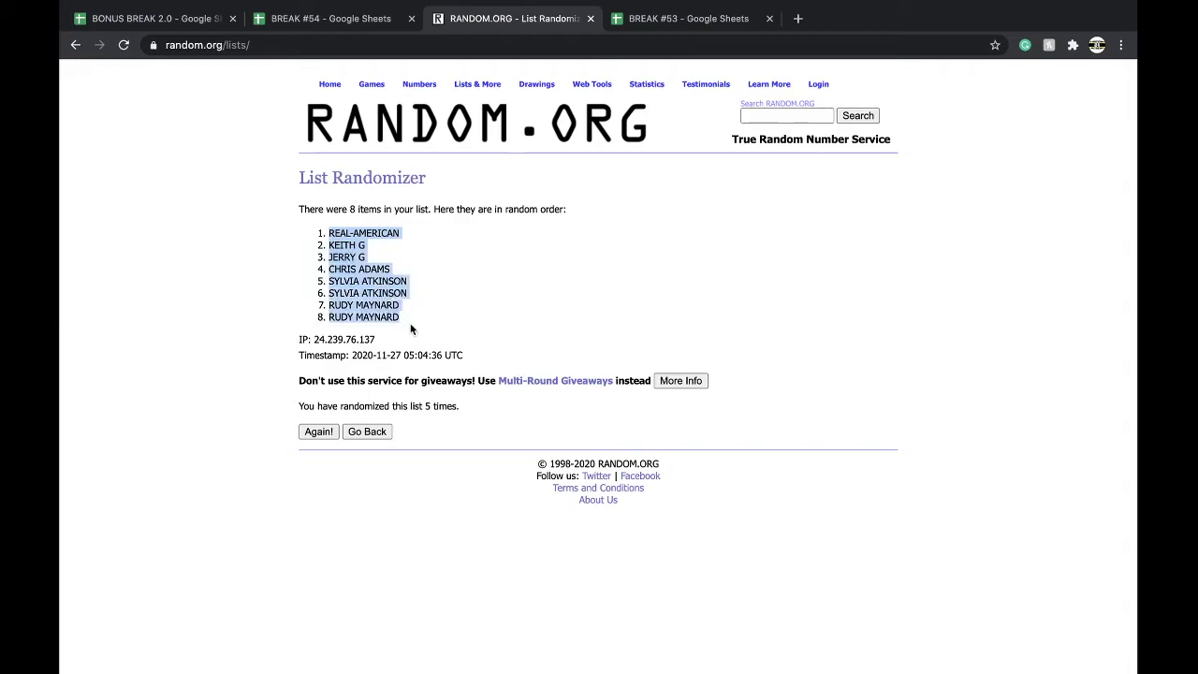
{"action": "left_click", "coordinate": [328, 18]}
{"action": "left_click", "coordinate": [215, 147]}
{"action": "key", "text": "ctrl+v"}
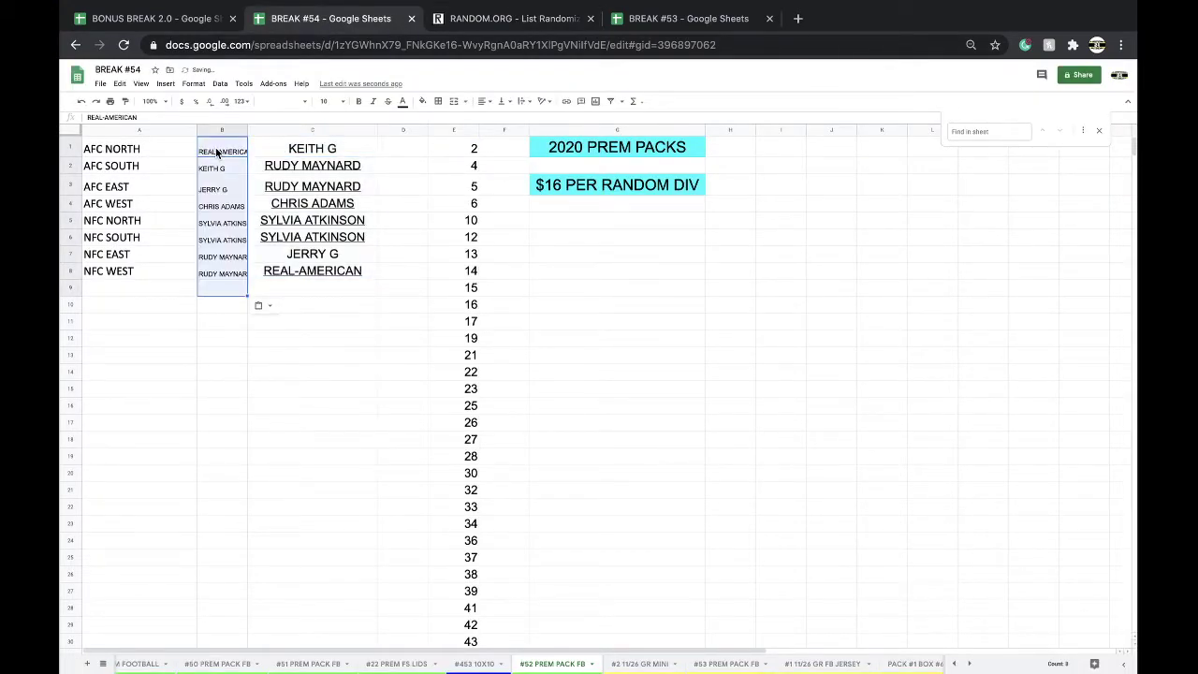
Set the pasted names to font size 18 and fit column B's width to them.
{"action": "left_click", "coordinate": [324, 100]}
{"action": "left_click", "coordinate": [332, 254]}
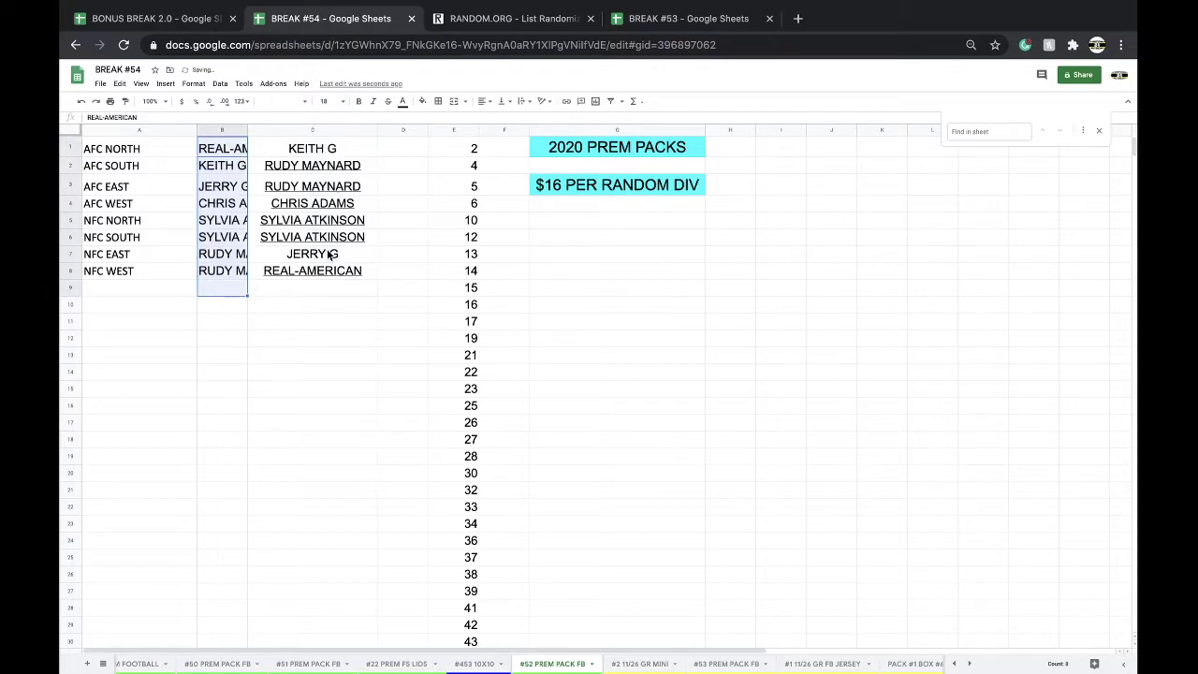
{"action": "double_click", "coordinate": [247, 129]}
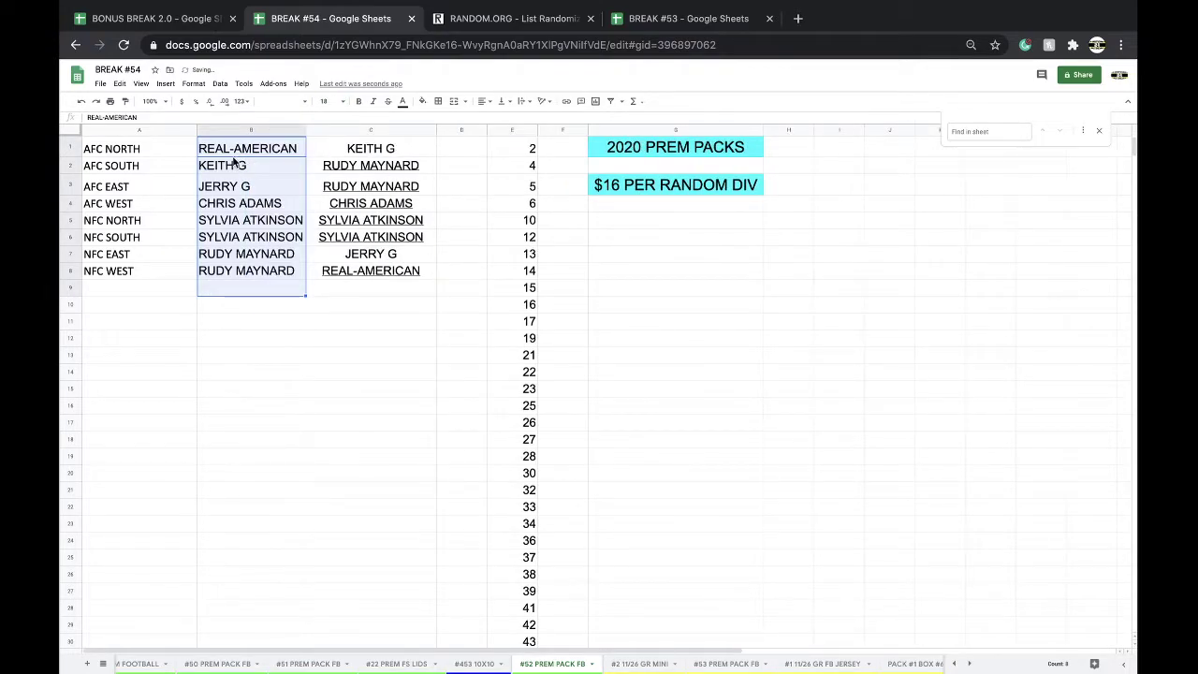
Review the name assigned to each division in column B, going from AFC SOUTH down to NFC WEST.
{"action": "left_click", "coordinate": [233, 167]}
{"action": "left_click", "coordinate": [270, 191]}
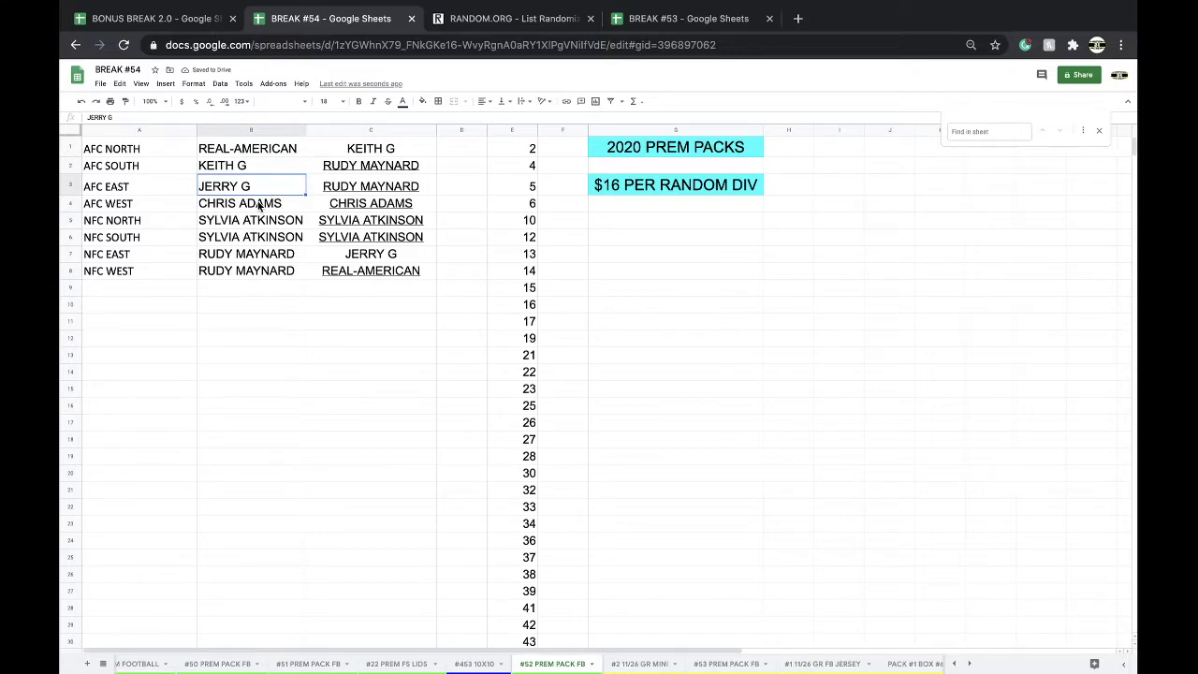
{"action": "left_click", "coordinate": [258, 204]}
{"action": "left_click", "coordinate": [250, 222]}
{"action": "left_click", "coordinate": [245, 238]}
{"action": "left_click", "coordinate": [226, 259]}
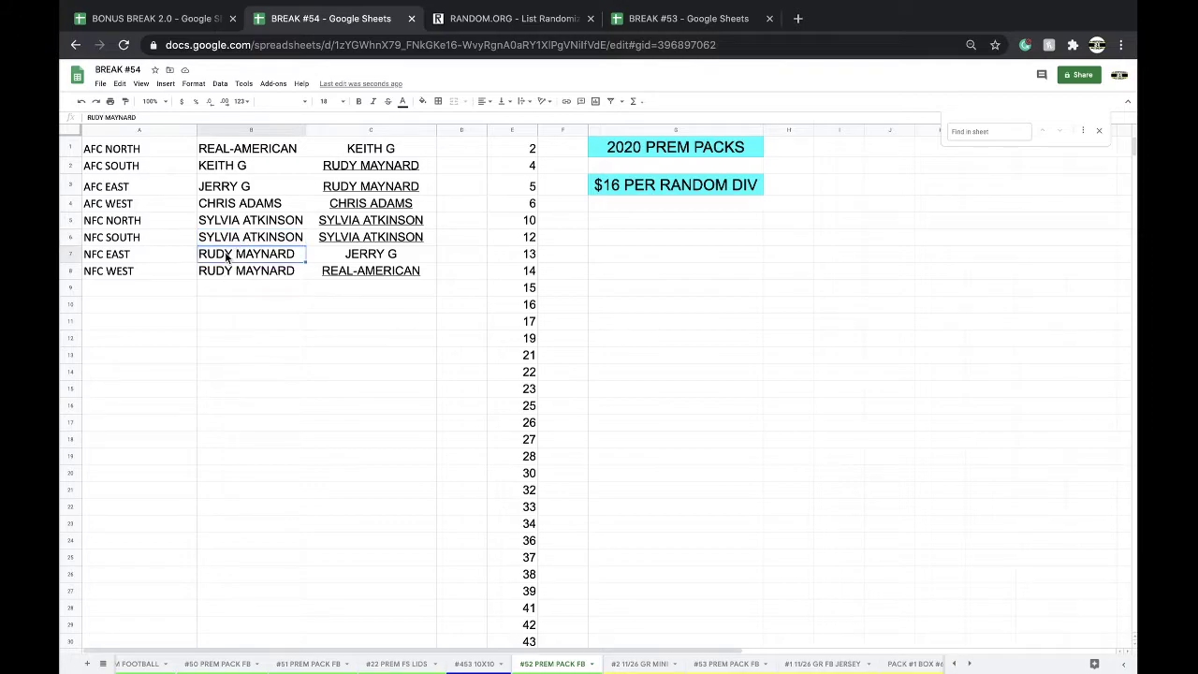
{"action": "left_click", "coordinate": [231, 274]}
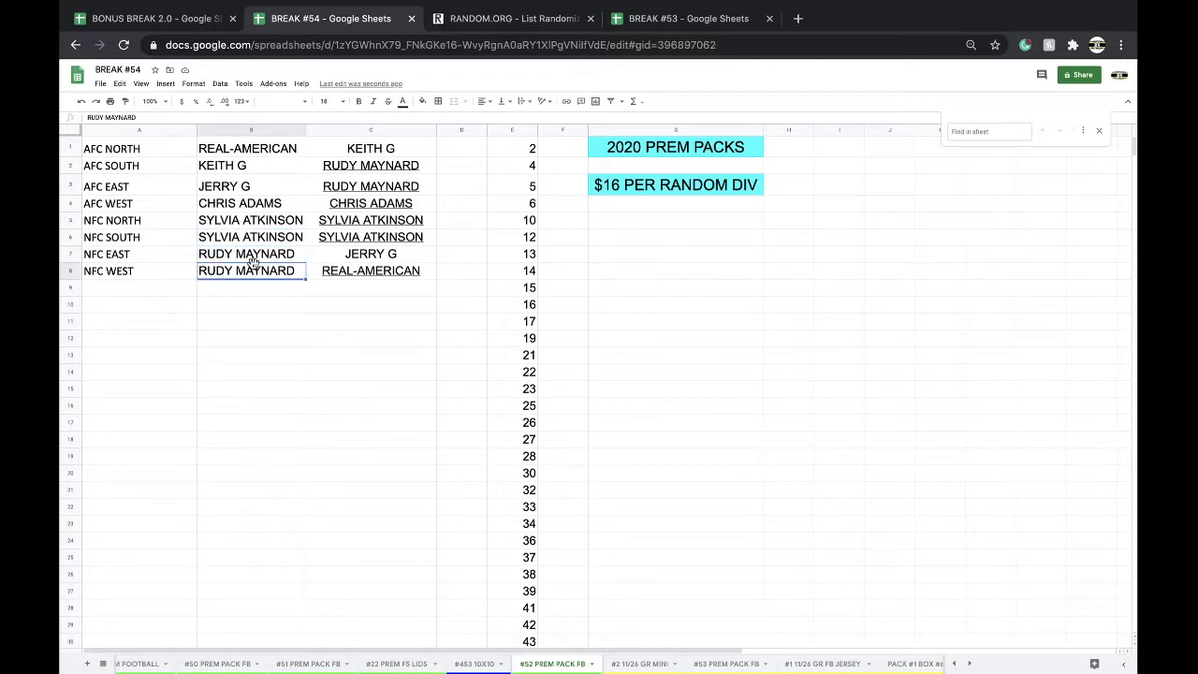
{"action": "left_click", "coordinate": [256, 339]}
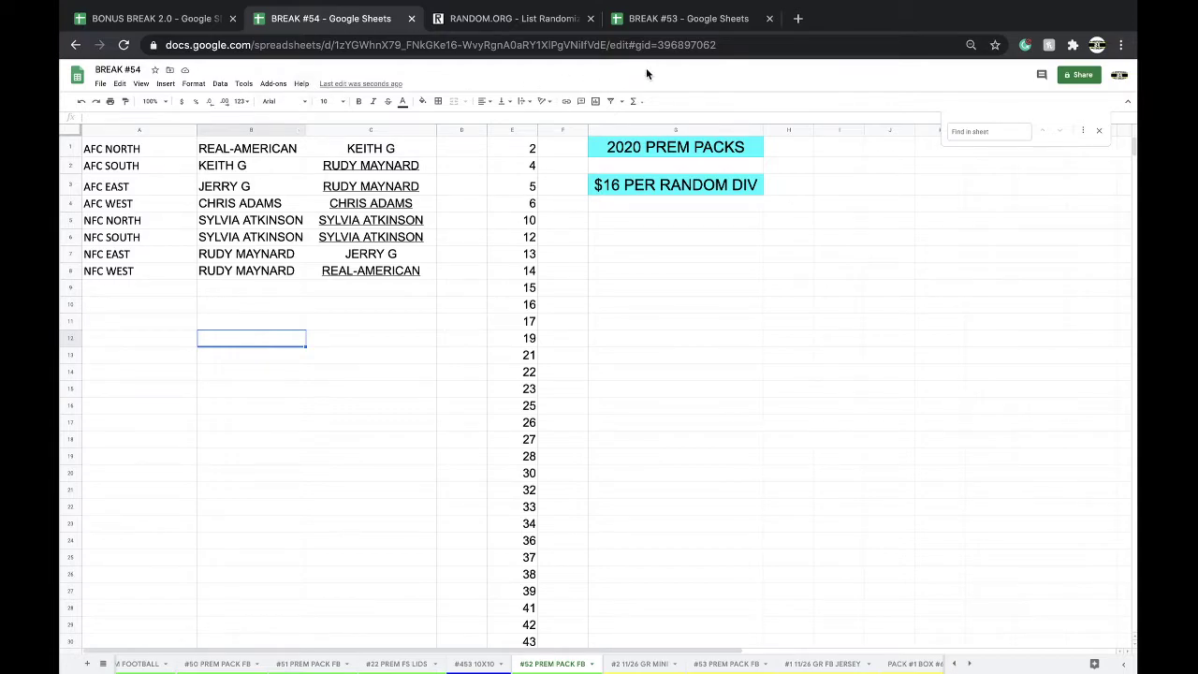
In the CREDIT sheet of BREAK #53, clear the balance of the red-marked customer in row 141 and fill the name cell yellow.
{"action": "left_click", "coordinate": [668, 20]}
{"action": "left_click", "coordinate": [363, 29]}
{"action": "left_click", "coordinate": [655, 28]}
{"action": "left_click", "coordinate": [298, 194]}
{"action": "key", "text": "Delete"}
{"action": "key", "text": "Left"}
{"action": "left_click", "coordinate": [422, 101]}
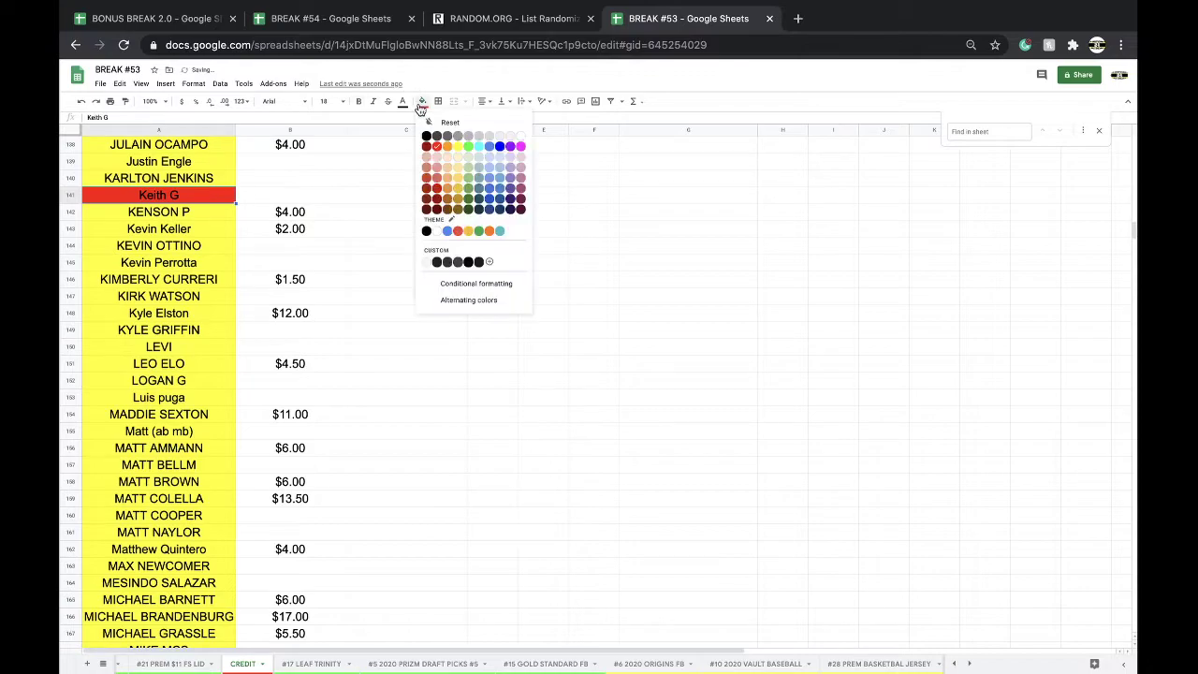
{"action": "left_click", "coordinate": [455, 141]}
Look through the customer balances in the CREDIT sheet and view the #15 GOLD STANDARD FB sheet.
{"action": "scroll", "coordinate": [330, 292], "scroll_direction": "up", "scroll_amount": 10}
{"action": "scroll", "coordinate": [330, 293], "scroll_direction": "up", "scroll_amount": 15}
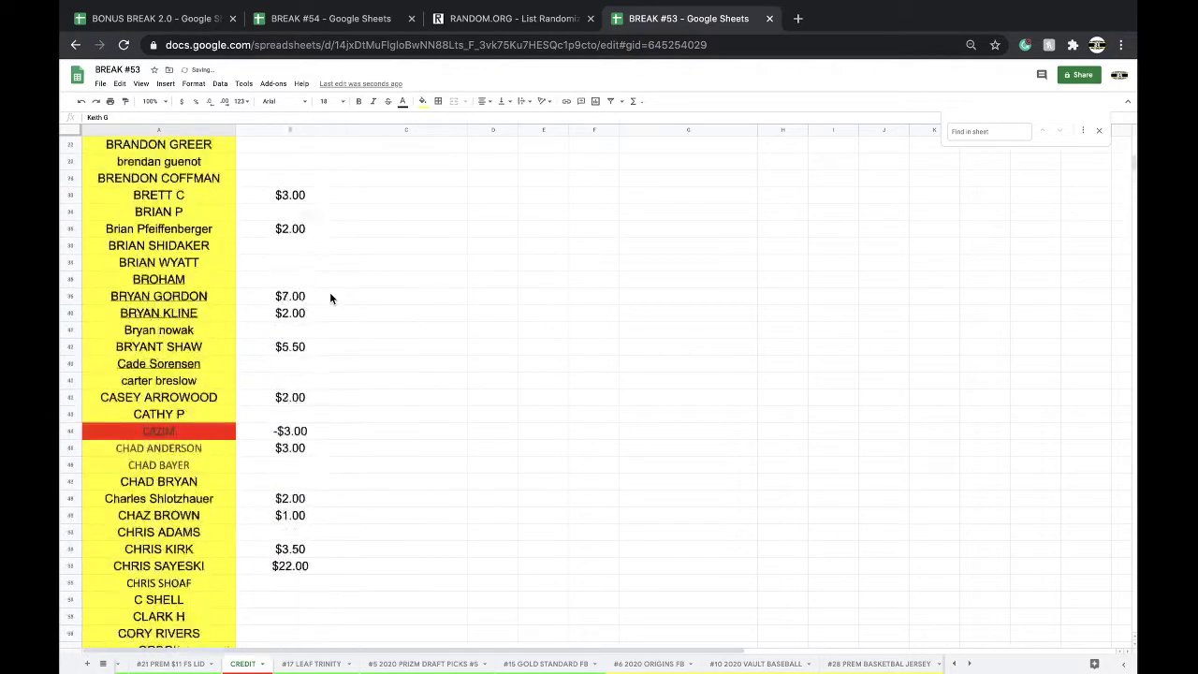
{"action": "scroll", "coordinate": [329, 292], "scroll_direction": "down", "scroll_amount": 6}
{"action": "scroll", "coordinate": [319, 292], "scroll_direction": "down", "scroll_amount": 20}
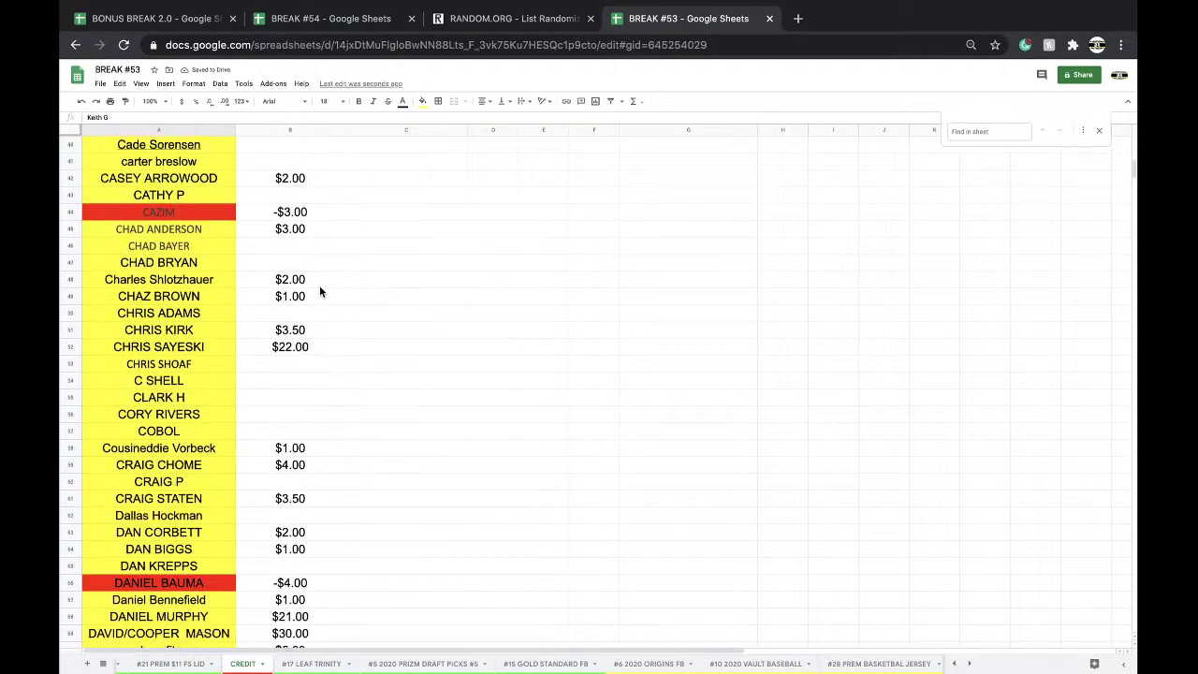
{"action": "scroll", "coordinate": [319, 292], "scroll_direction": "down", "scroll_amount": 4}
{"action": "scroll", "coordinate": [319, 292], "scroll_direction": "up", "scroll_amount": 3}
{"action": "scroll", "coordinate": [319, 292], "scroll_direction": "down", "scroll_amount": 10}
{"action": "scroll", "coordinate": [319, 292], "scroll_direction": "up", "scroll_amount": 20}
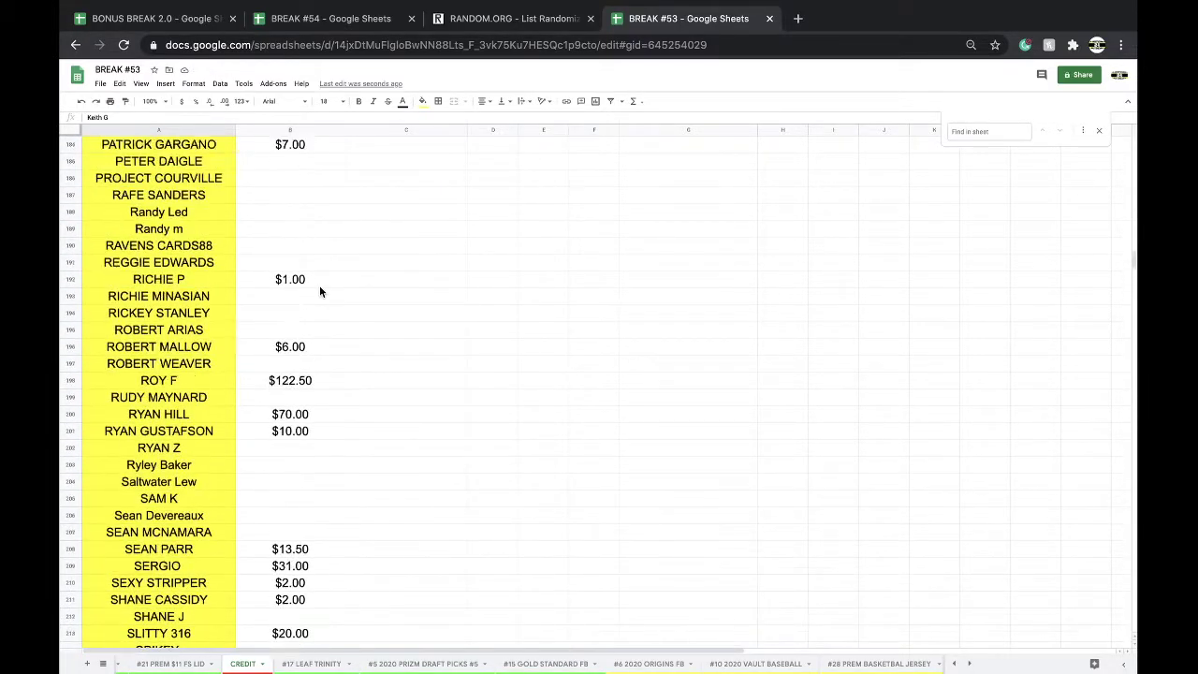
{"action": "left_click", "coordinate": [543, 663]}
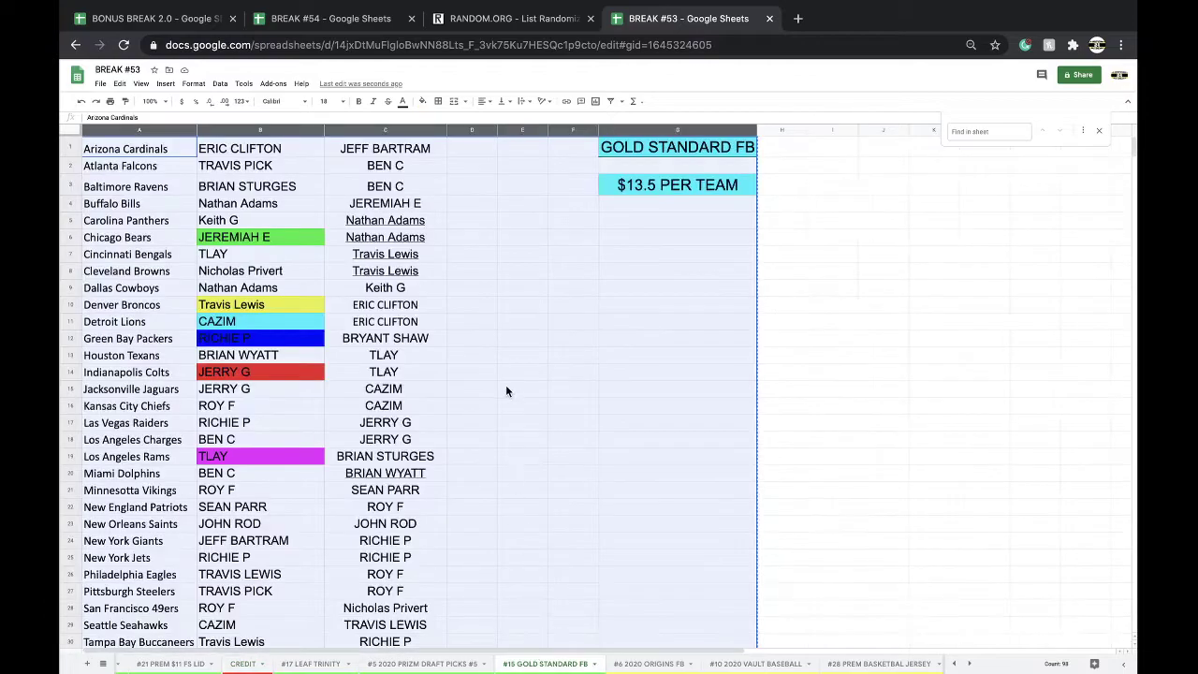
Switch to BREAK #54 and fill the name cell beside NFC EAST in the #52 PREM PACK FB sheet red.
{"action": "left_click", "coordinate": [379, 23]}
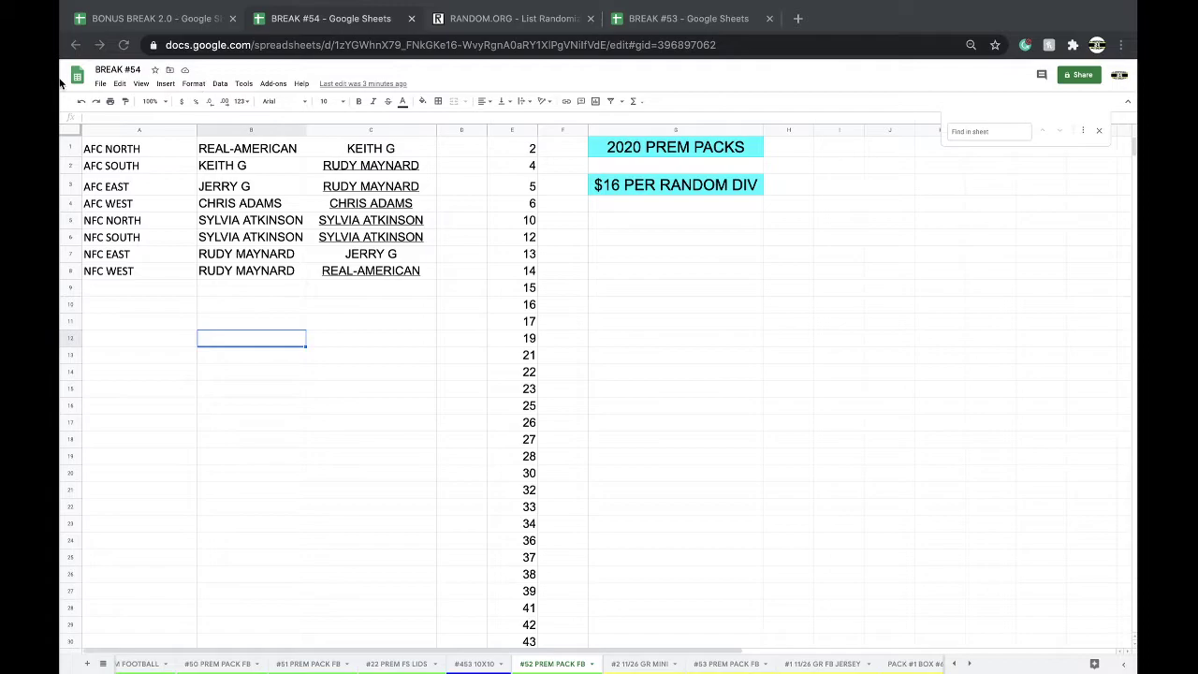
{"action": "left_click", "coordinate": [248, 256]}
{"action": "left_click", "coordinate": [422, 101]}
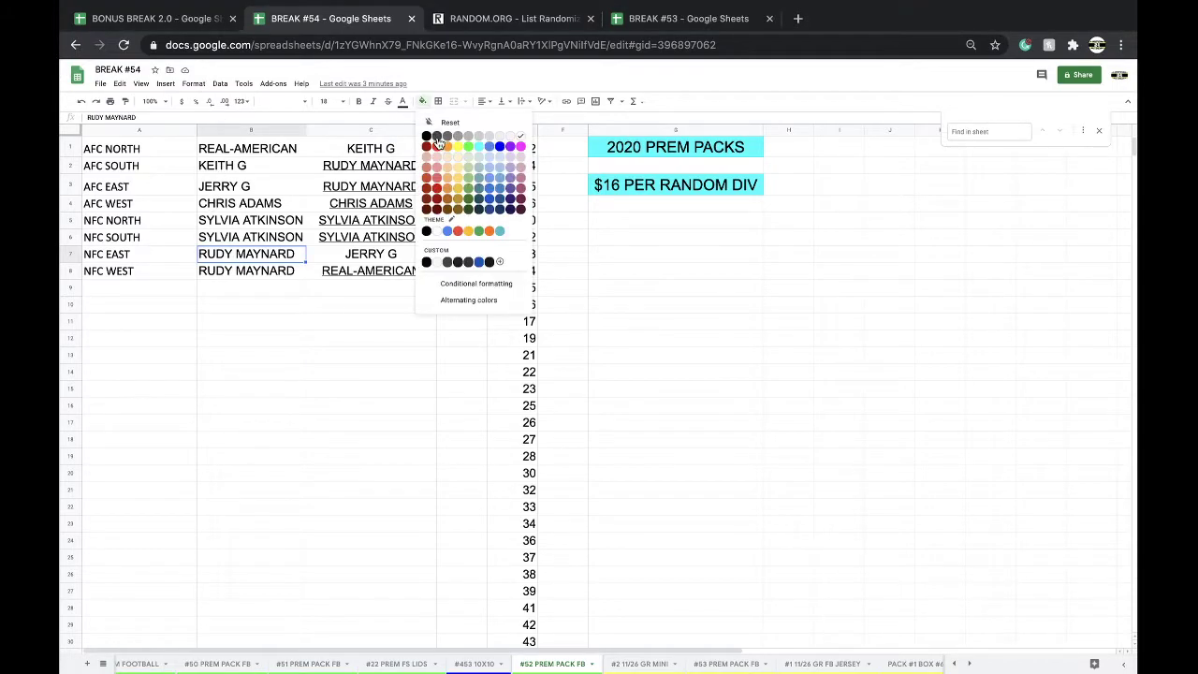
{"action": "left_click", "coordinate": [438, 144]}
Copy the eight participant names from C1:C8 and paste them as list items in RANDOM.ORG's List Randomizer.
{"action": "left_click_drag", "start_coordinate": [377, 145], "coordinate": [370, 272]}
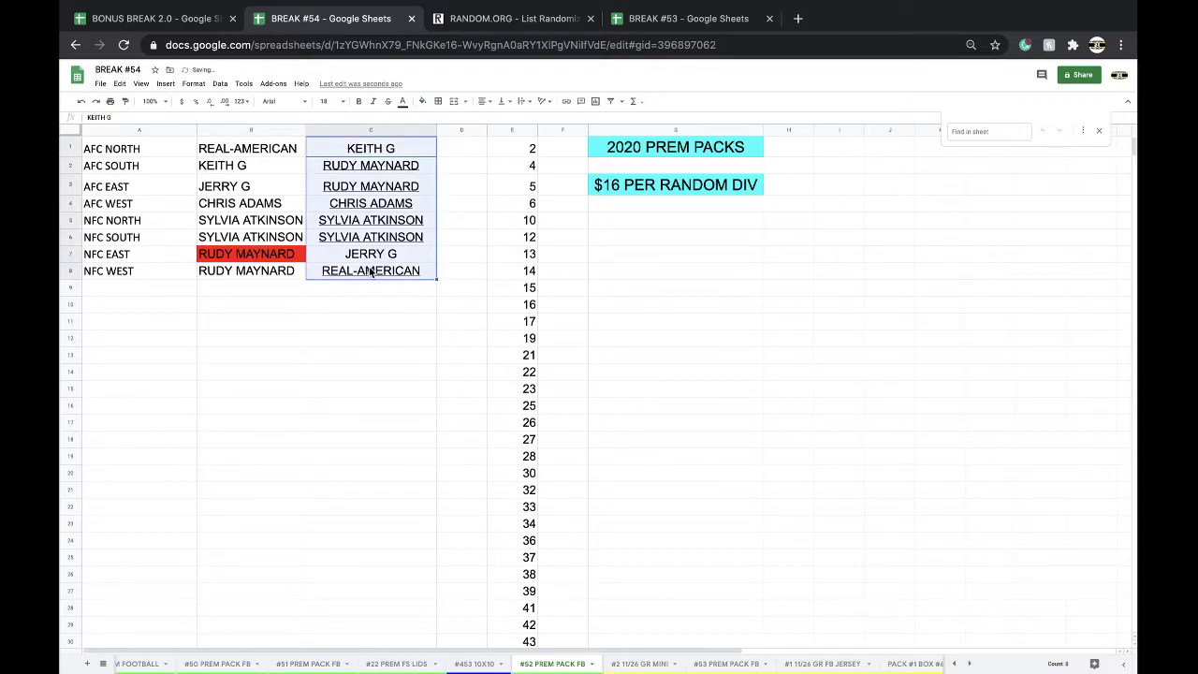
{"action": "key", "text": "ctrl+c"}
{"action": "left_click", "coordinate": [501, 18]}
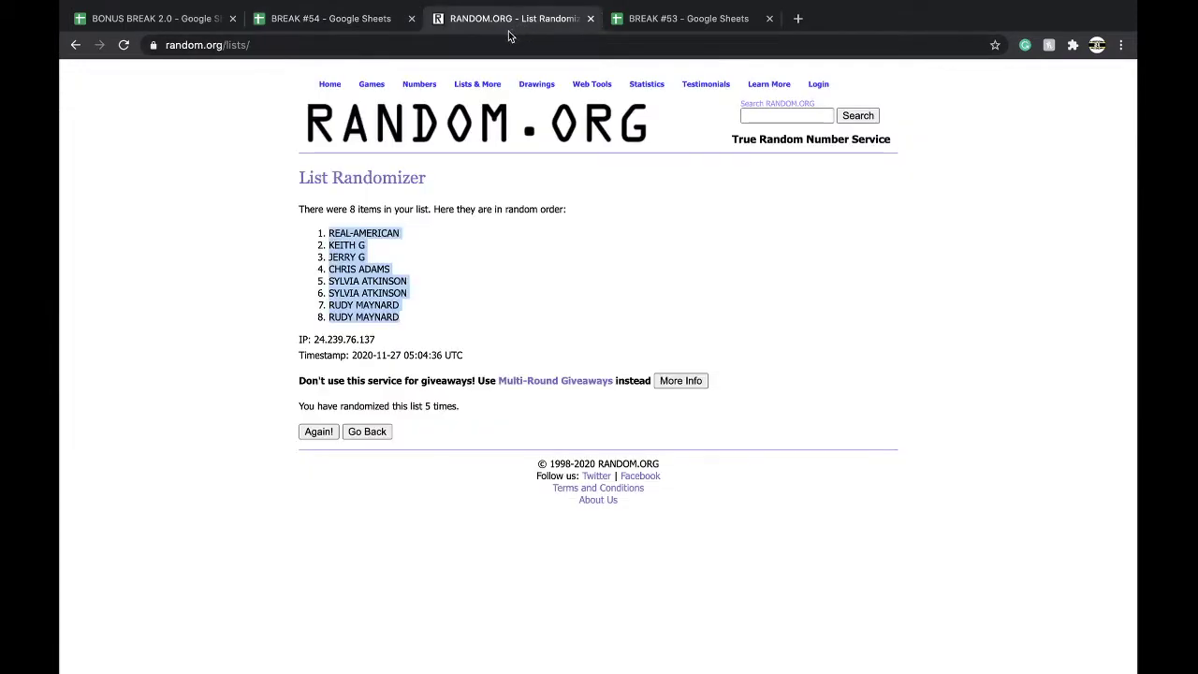
{"action": "key", "text": "Return"}
{"action": "left_click", "coordinate": [389, 348]}
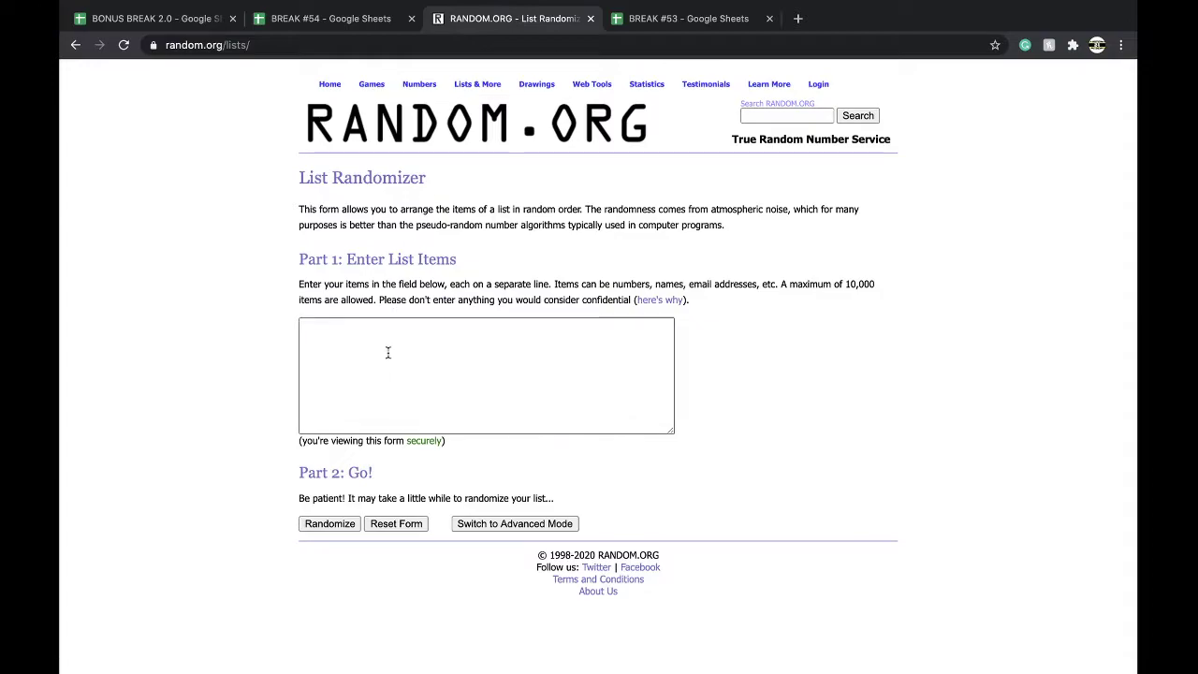
{"action": "key", "text": "ctrl+v"}
Randomize the pasted list of participant names five times.
{"action": "left_click", "coordinate": [317, 522]}
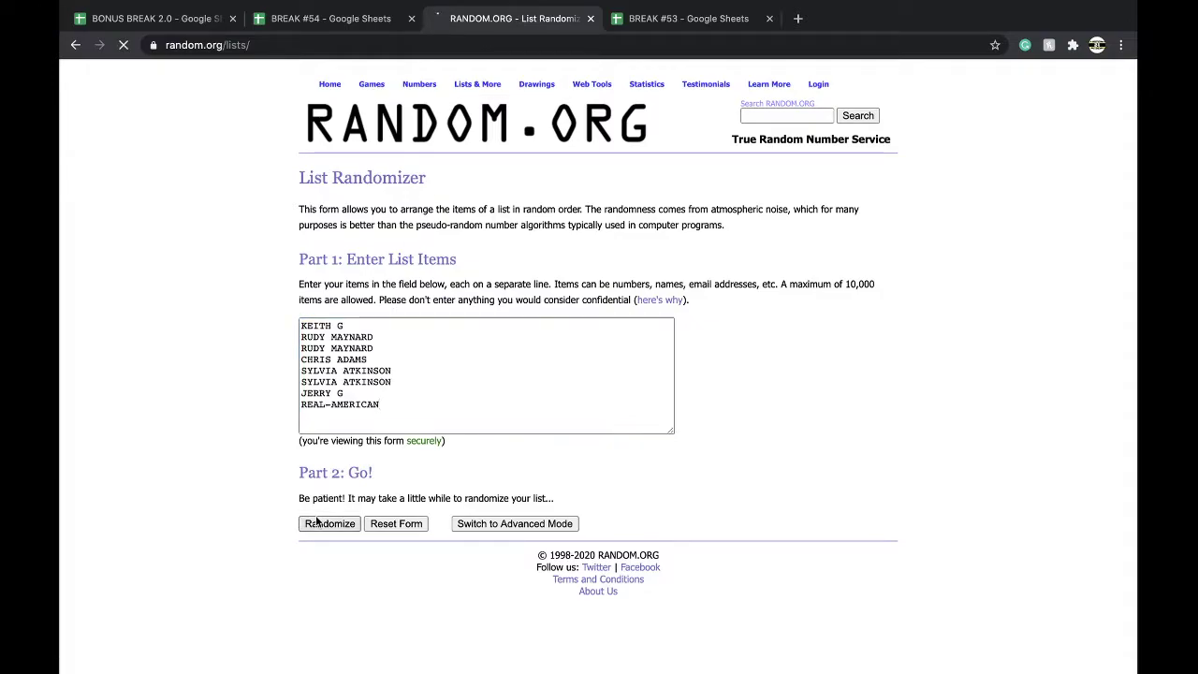
{"action": "left_click", "coordinate": [317, 406]}
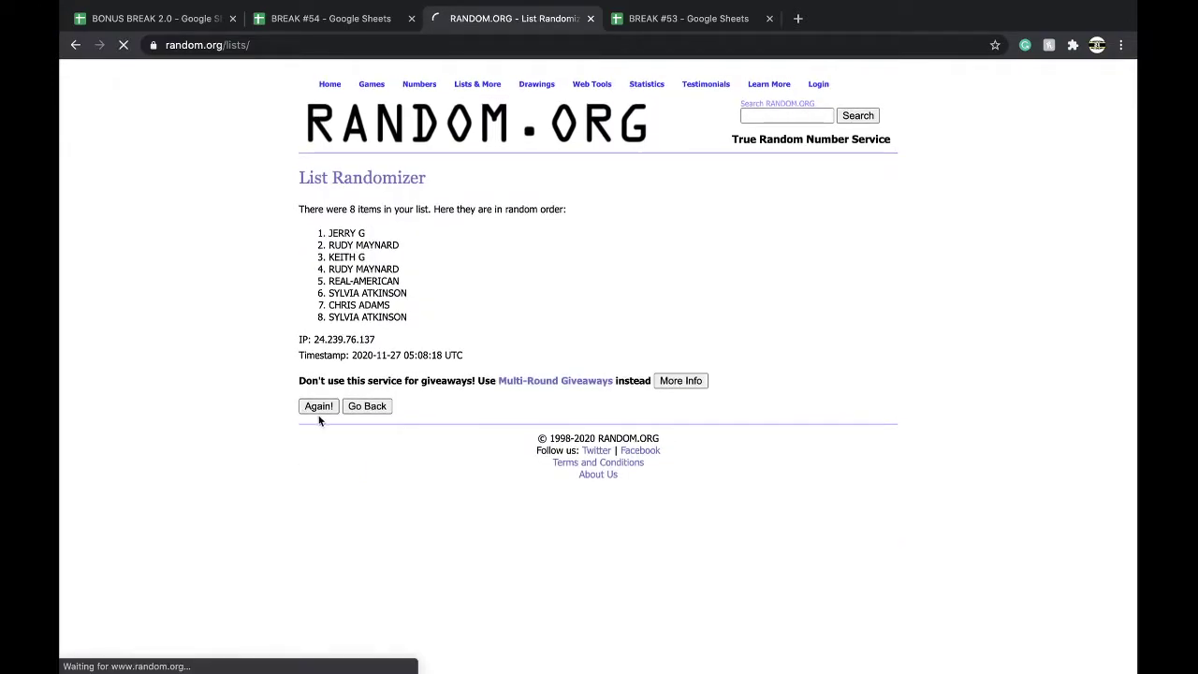
{"action": "left_click", "coordinate": [317, 432]}
{"action": "left_click", "coordinate": [318, 431]}
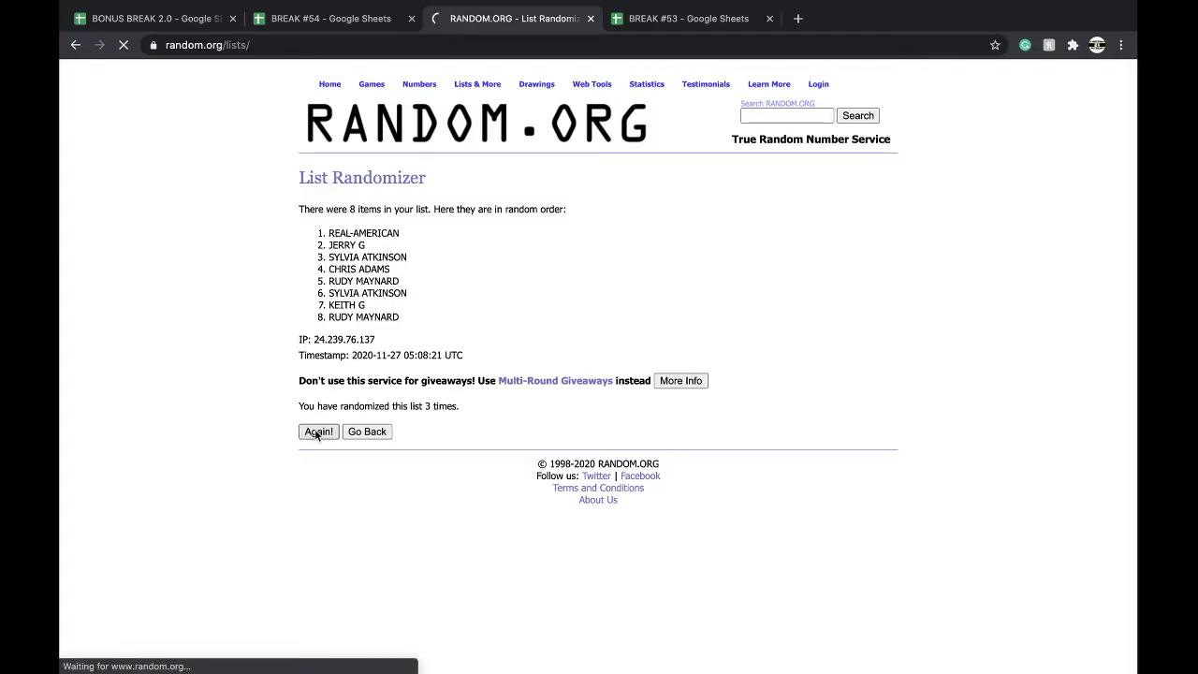
Copy the top randomized name, move the #52 PREM PACK FB sheet before #453 10X10, and paste the name as values in C6 of BONUS BREAK 2.0.
{"action": "triple_click", "coordinate": [342, 233]}
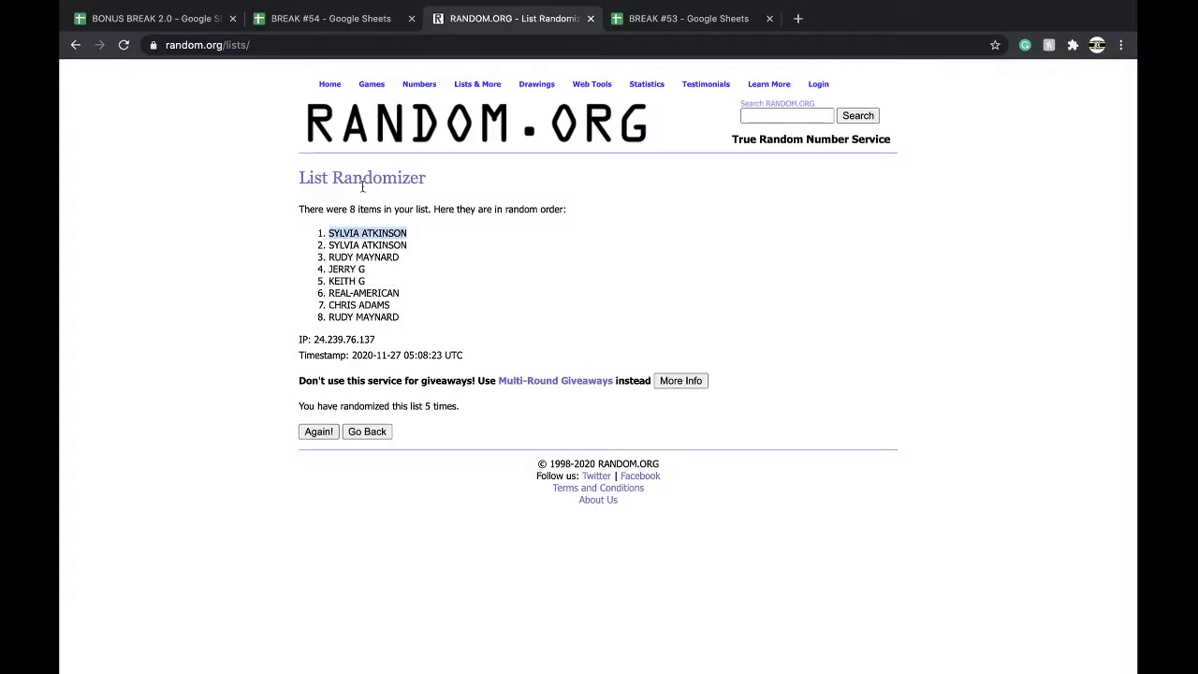
{"action": "left_click", "coordinate": [368, 19]}
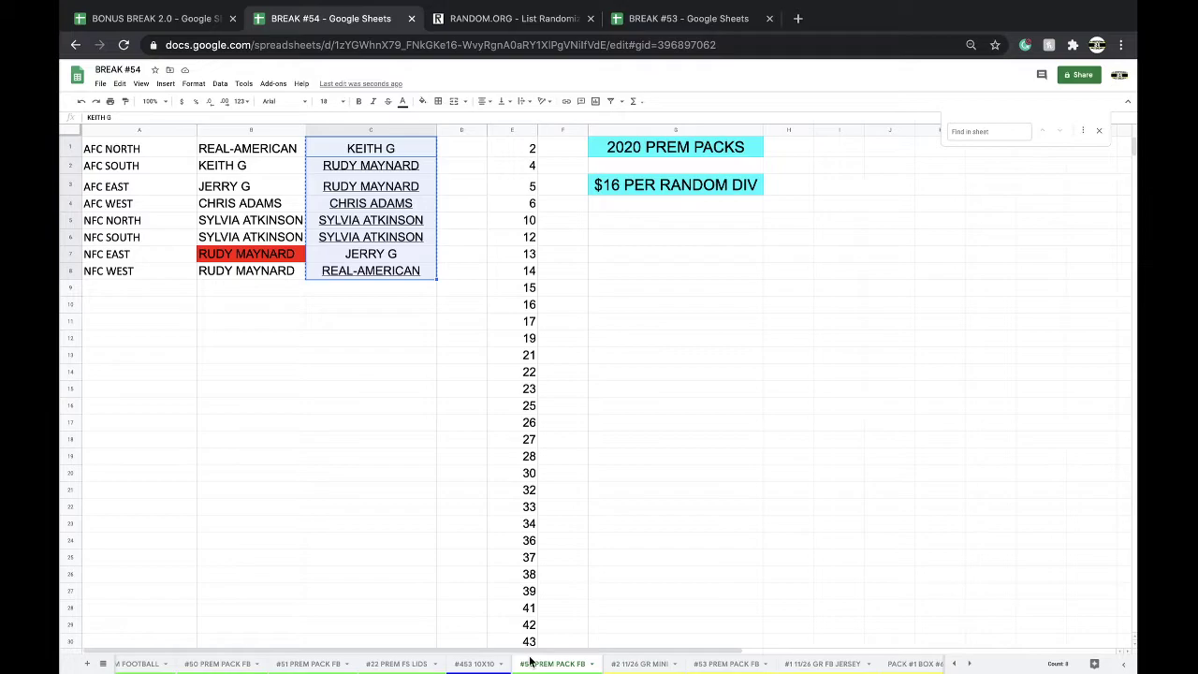
{"action": "left_click", "coordinate": [157, 19]}
{"action": "left_click", "coordinate": [374, 235]}
{"action": "key", "text": "ctrl+v"}
{"action": "left_click", "coordinate": [436, 264]}
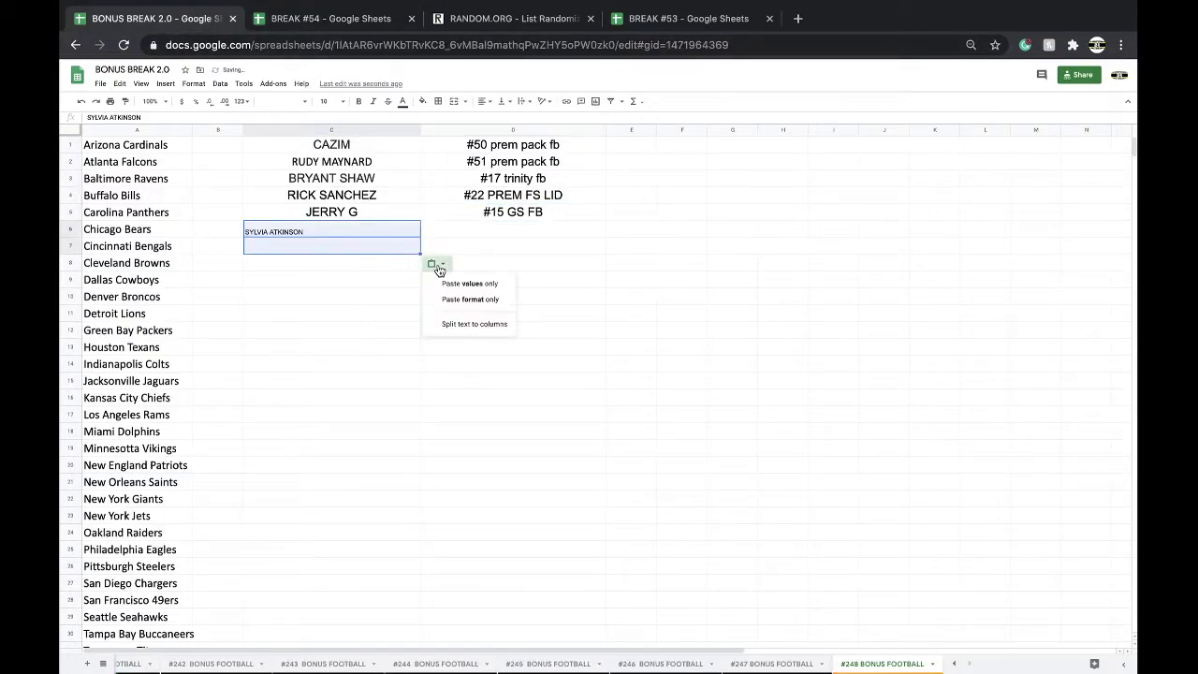
Enter "#52 PREM PACK FB" in D6 as the break for the newly added bonus winner.
{"action": "left_click", "coordinate": [461, 232]}
{"action": "type", "text": "#52"}
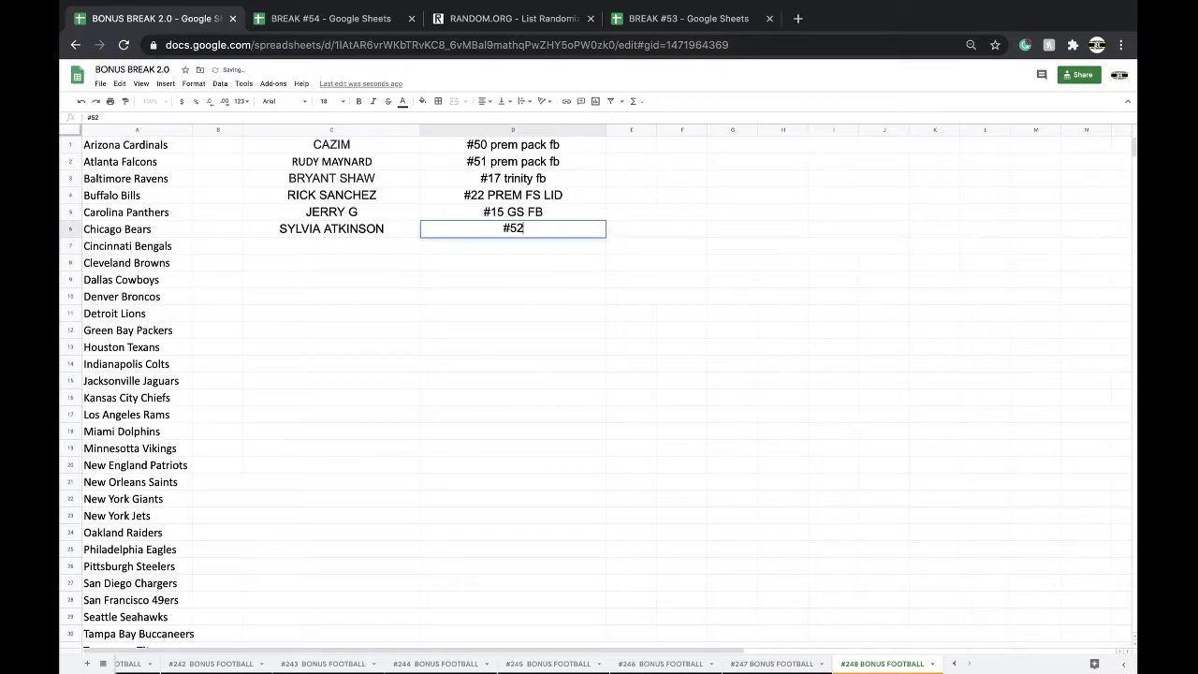
{"action": "type", "text": " PREM PACK FB"}
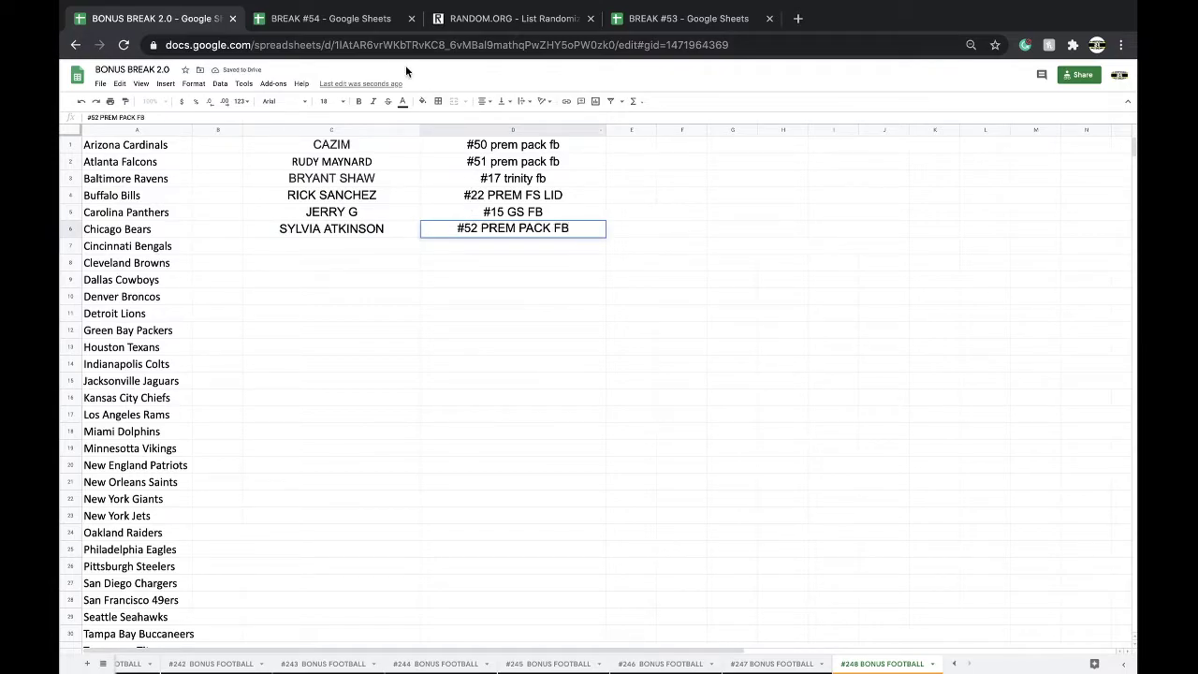
Look through the upcoming break sheets in BREAK #54, including #53 PREM PACK FB, and view #6 2020 ORIGINS FB in BREAK #53.
{"action": "left_click", "coordinate": [361, 32]}
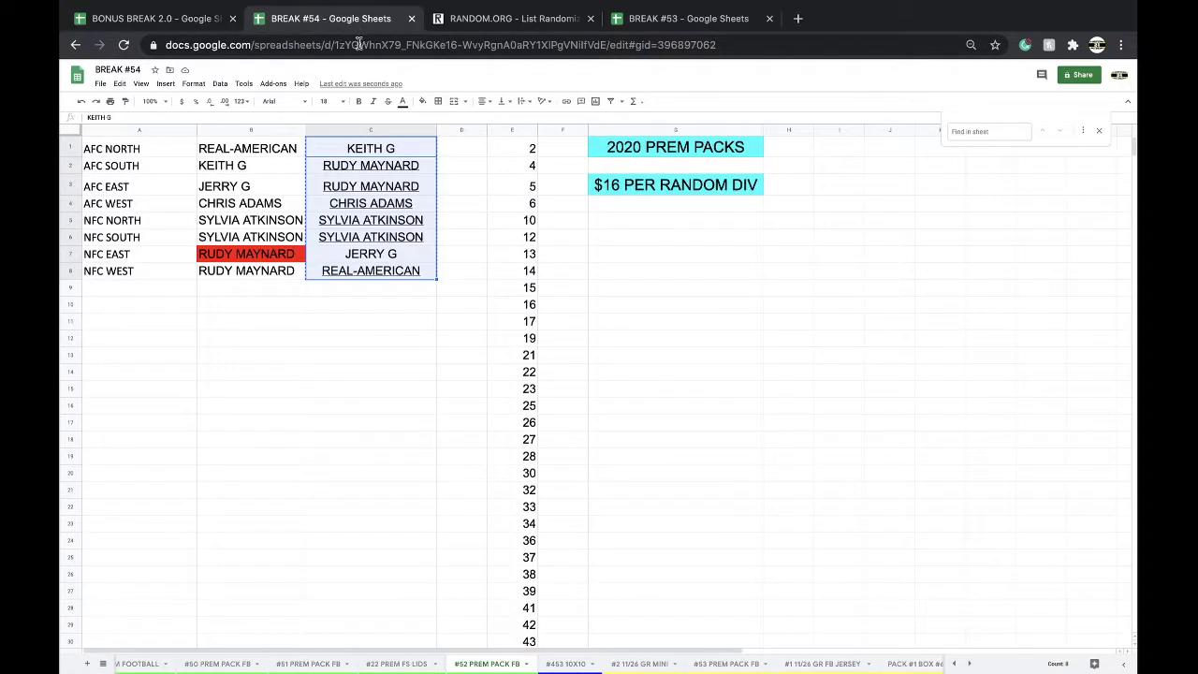
{"action": "left_click", "coordinate": [652, 663]}
{"action": "left_click", "coordinate": [727, 663]}
{"action": "scroll", "coordinate": [656, 664], "scroll_direction": "right", "scroll_amount": 2}
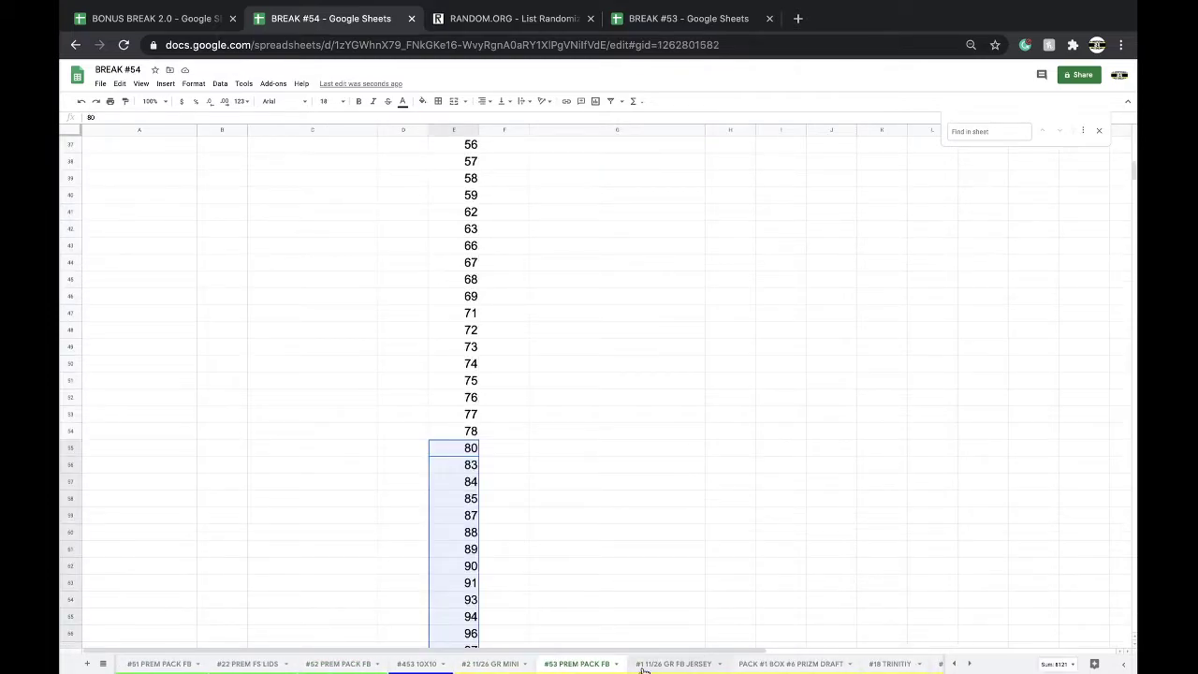
{"action": "left_click", "coordinate": [651, 663]}
{"action": "left_click", "coordinate": [504, 664]}
{"action": "left_click", "coordinate": [688, 17]}
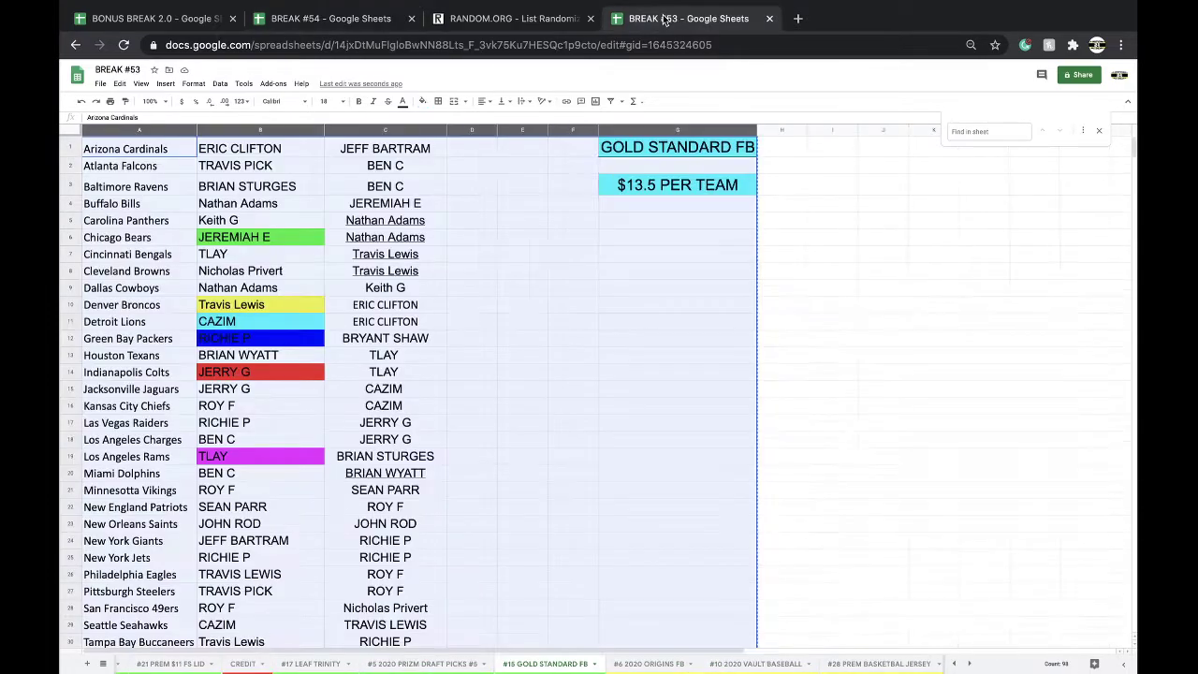
{"action": "scroll", "coordinate": [523, 663], "scroll_direction": "right", "scroll_amount": 2}
{"action": "left_click", "coordinate": [553, 666]}
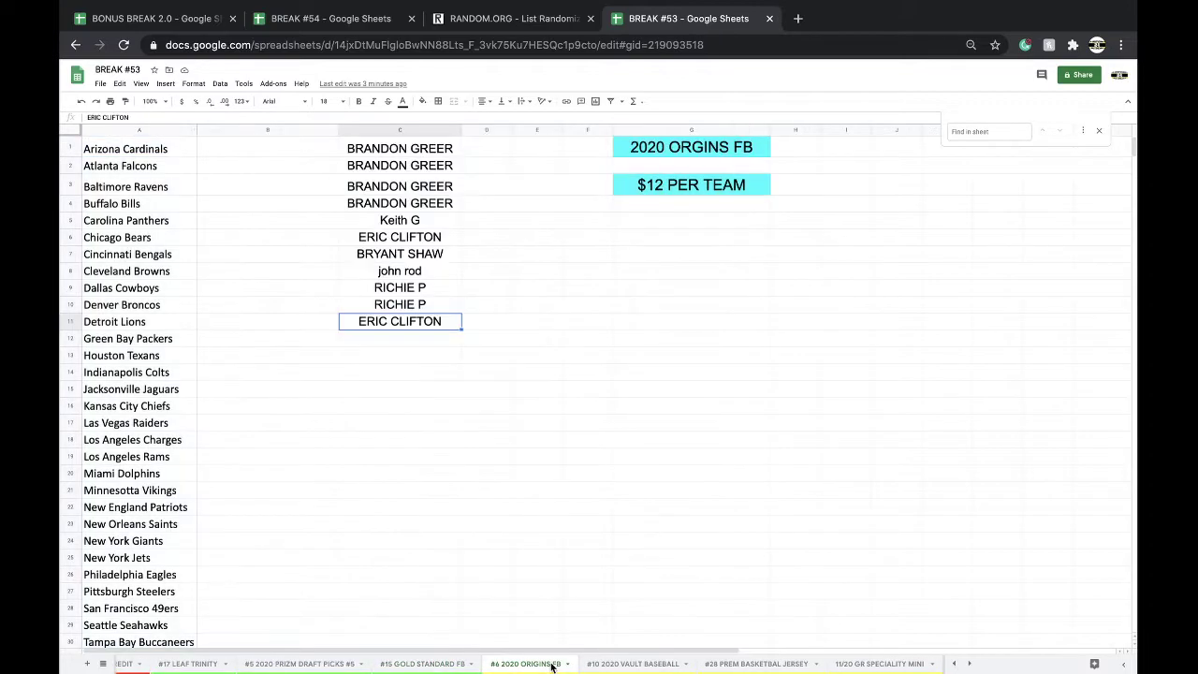